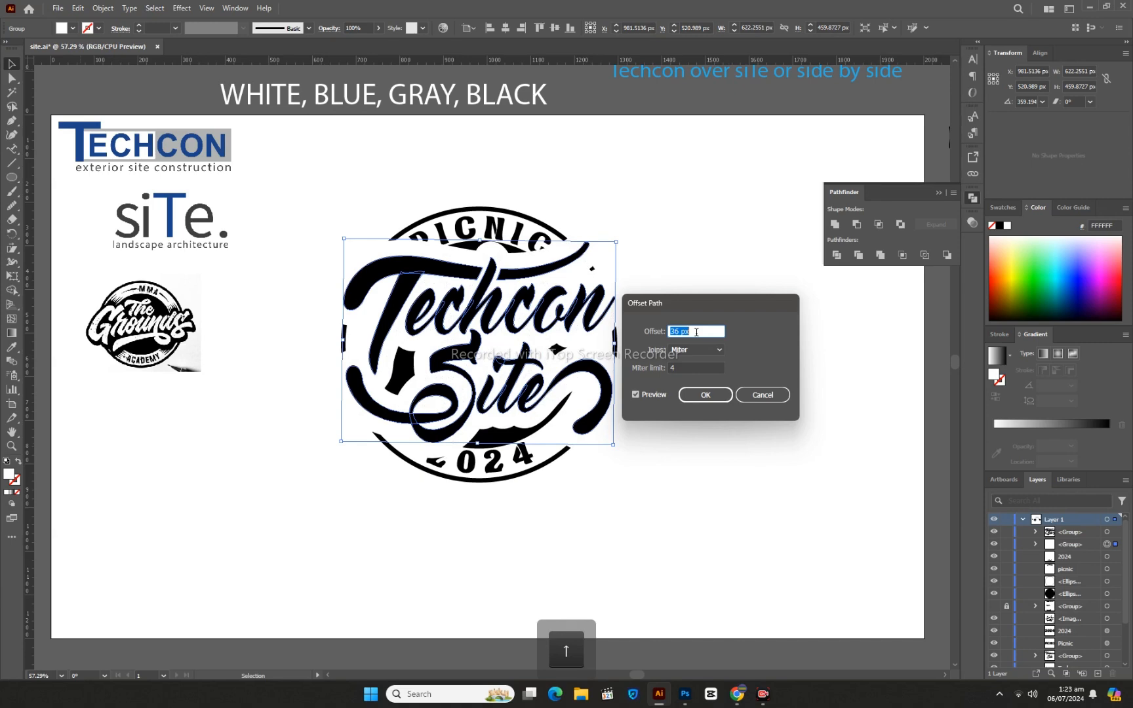
- Apply the 36 px path offset with round joins to the white lettering copy and expand its appearance
{"action": "left_click", "coordinate": [689, 348]}
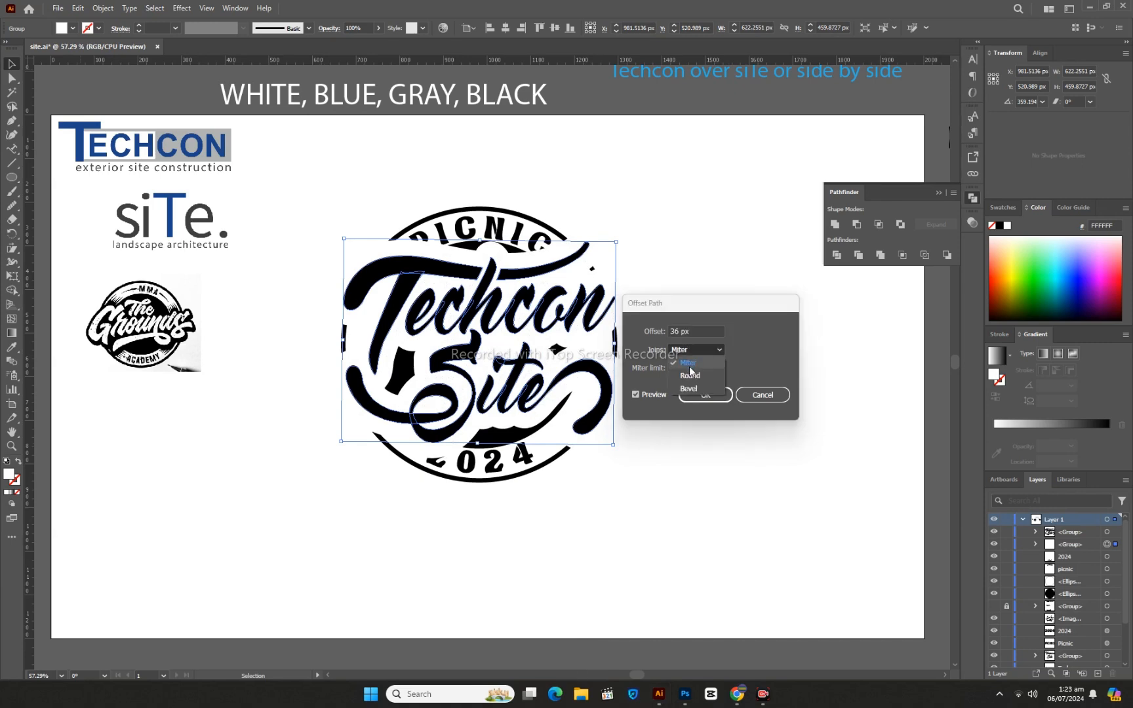
{"action": "left_click", "coordinate": [691, 376]}
{"action": "left_click", "coordinate": [689, 396]}
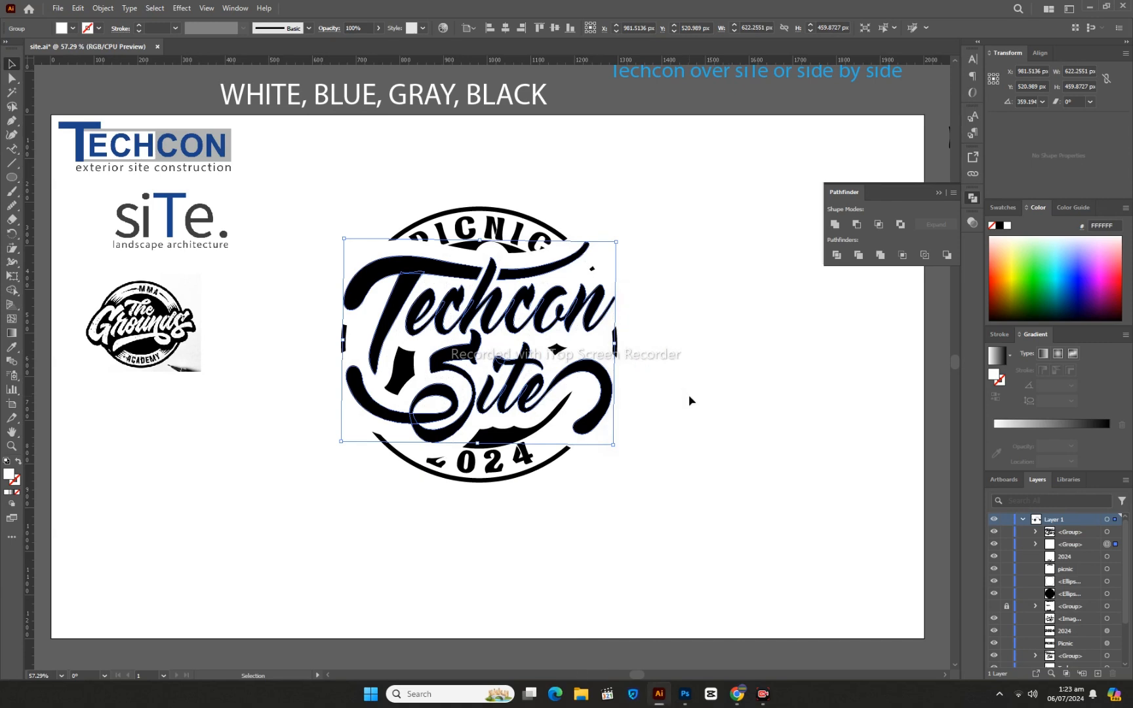
{"action": "left_click", "coordinate": [101, 8]}
{"action": "left_click", "coordinate": [159, 182]}
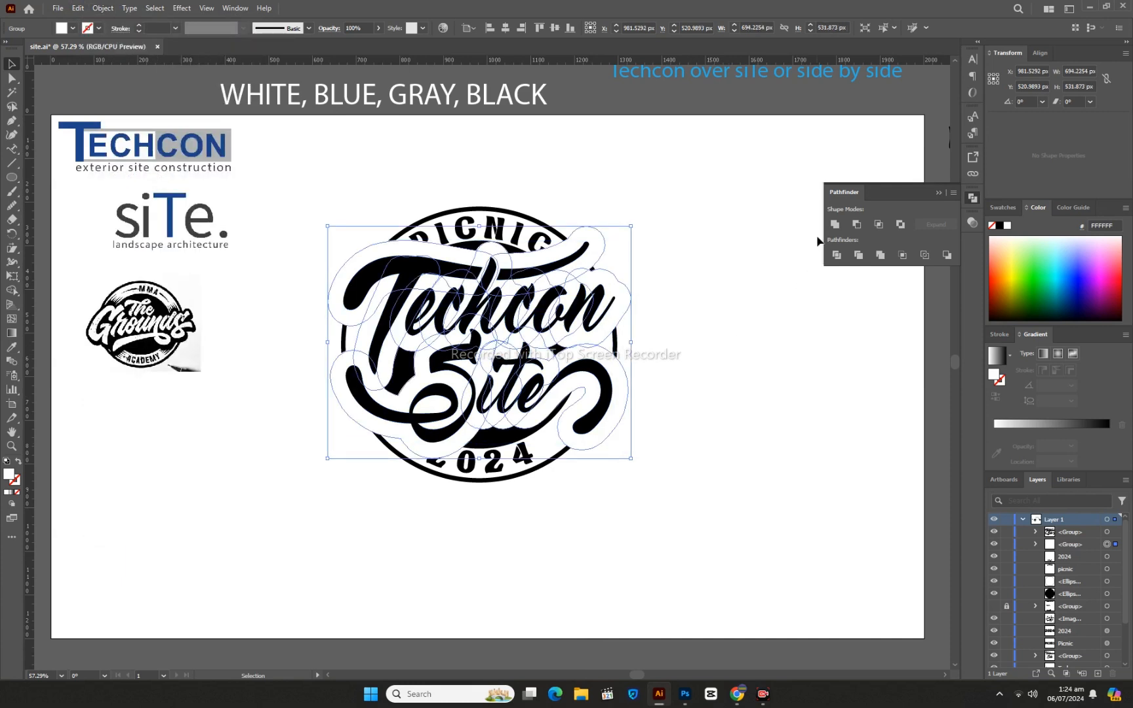
- Unite the expanded offset shapes into one outline and fill it with light gray
{"action": "left_click", "coordinate": [834, 225]}
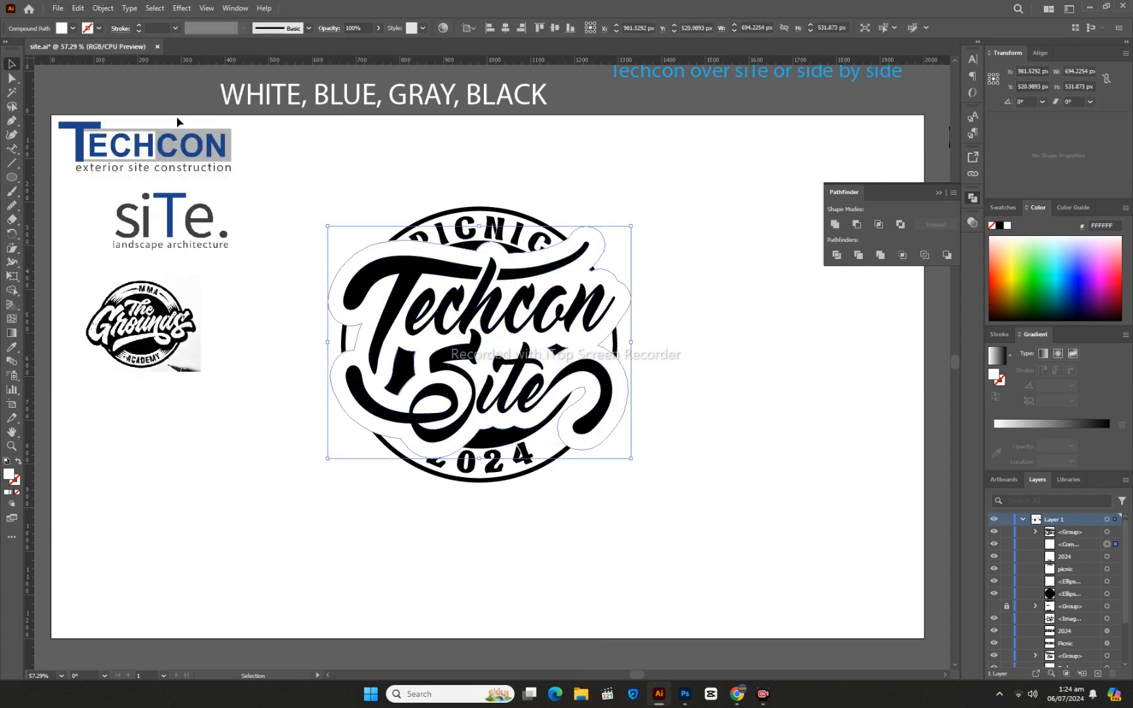
{"action": "left_click", "coordinate": [62, 28]}
{"action": "left_click", "coordinate": [75, 84]}
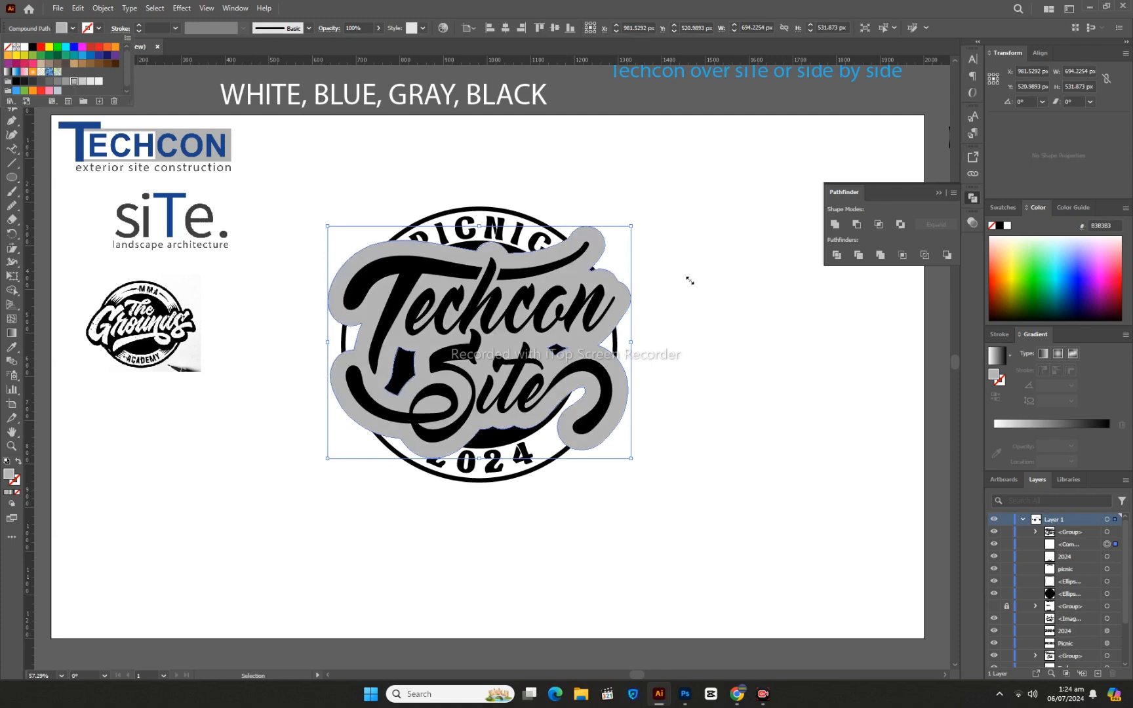
{"action": "left_click", "coordinate": [721, 293]}
- Move the gray outline off the badge into the empty area below it
{"action": "left_click_drag", "start_coordinate": [364, 267], "coordinate": [527, 464]}
{"action": "scroll", "coordinate": [649, 377], "scroll_direction": "down", "scroll_amount": 3}
{"action": "left_click_drag", "start_coordinate": [649, 378], "coordinate": [497, 454]}
{"action": "left_click", "coordinate": [729, 450]}
- Cover the gray outline's holes with ellipses of about 162 × 189 px and 100 × 86 px and unite them with it
{"action": "left_click", "coordinate": [12, 178]}
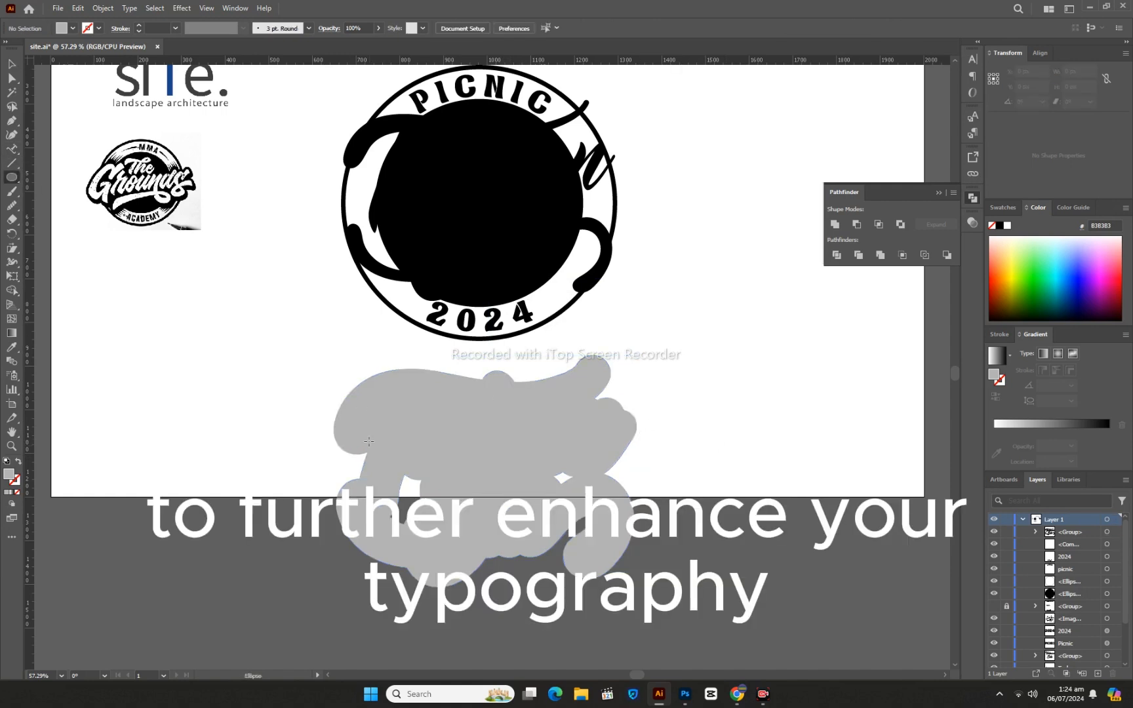
{"action": "left_click_drag", "start_coordinate": [382, 455], "coordinate": [453, 537]}
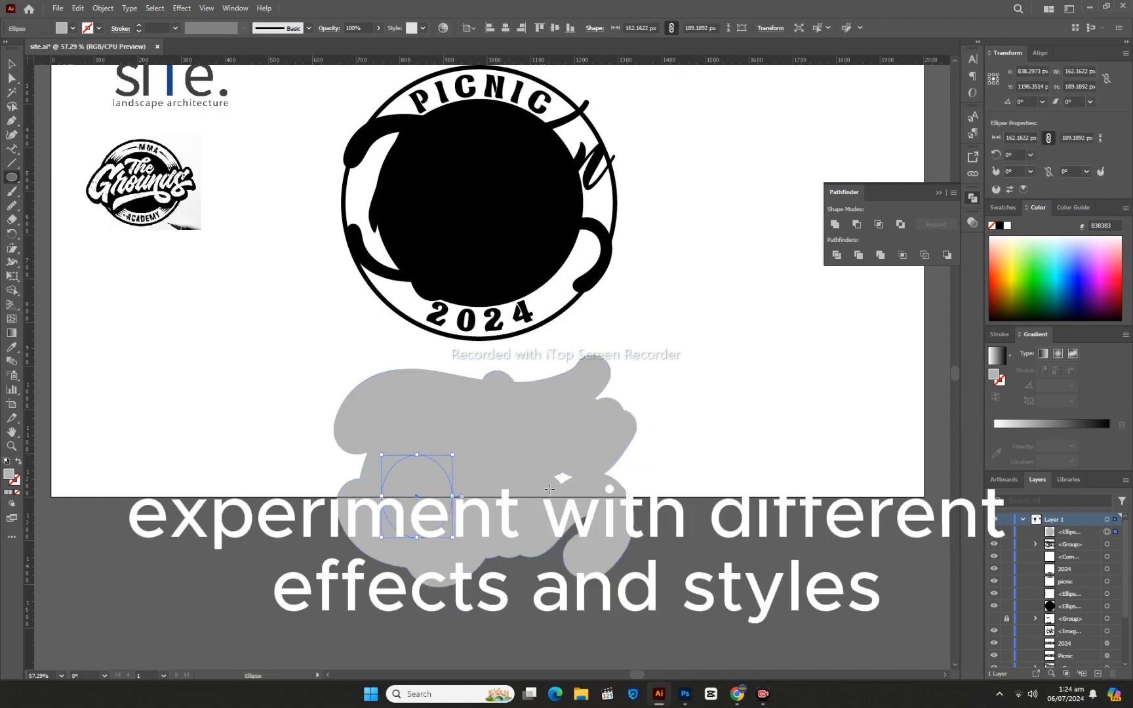
{"action": "left_click_drag", "start_coordinate": [565, 471], "coordinate": [587, 493]}
{"action": "key", "text": "v"}
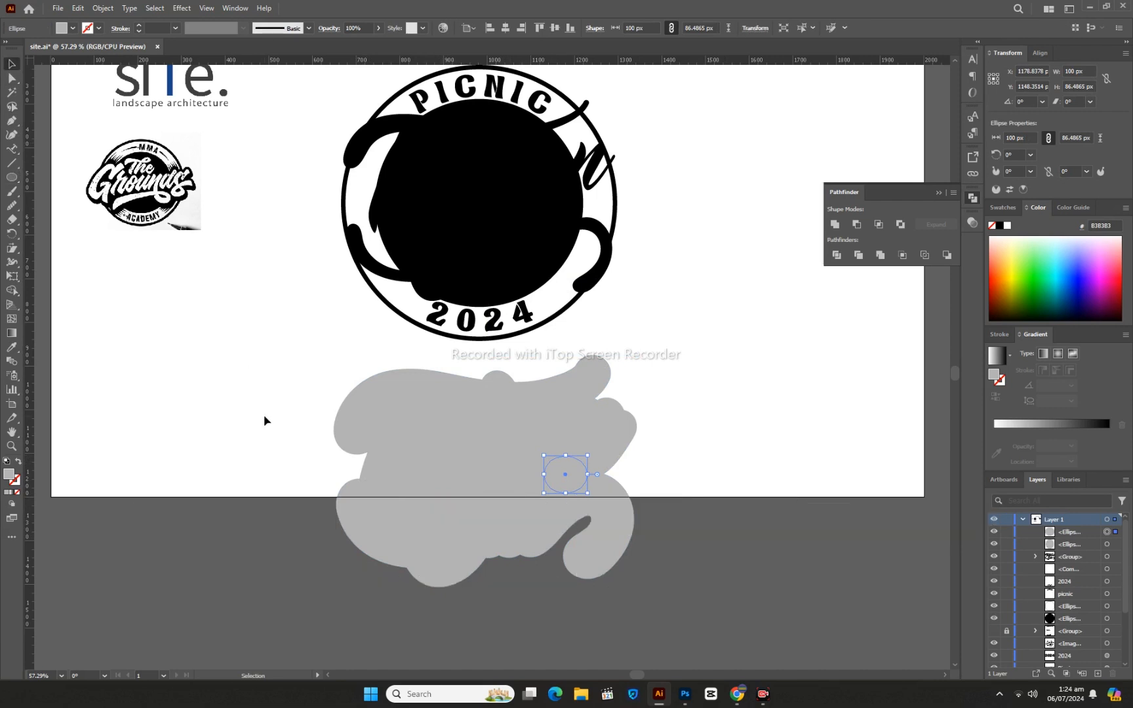
{"action": "left_click_drag", "start_coordinate": [270, 417], "coordinate": [656, 526]}
{"action": "left_click", "coordinate": [833, 225]}
{"action": "left_click", "coordinate": [775, 337]}
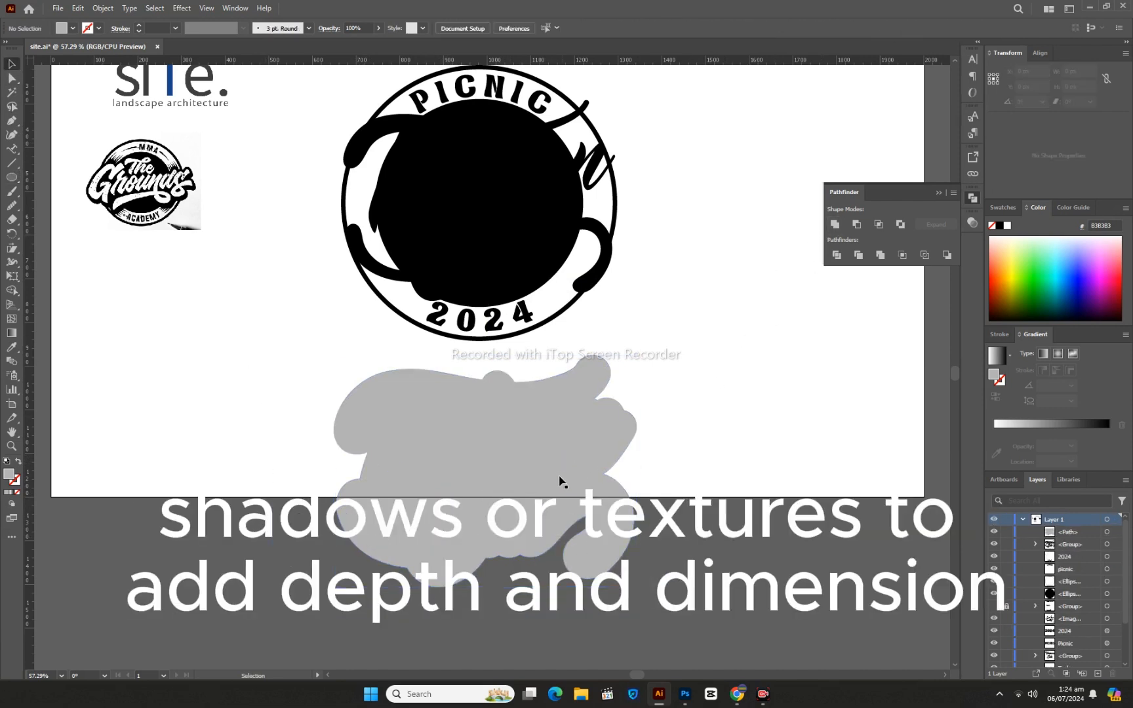
- Move the solid gray outline back over the badge and send it one level backward, behind the Techcon Site lettering
{"action": "left_click_drag", "start_coordinate": [544, 482], "coordinate": [539, 220]}
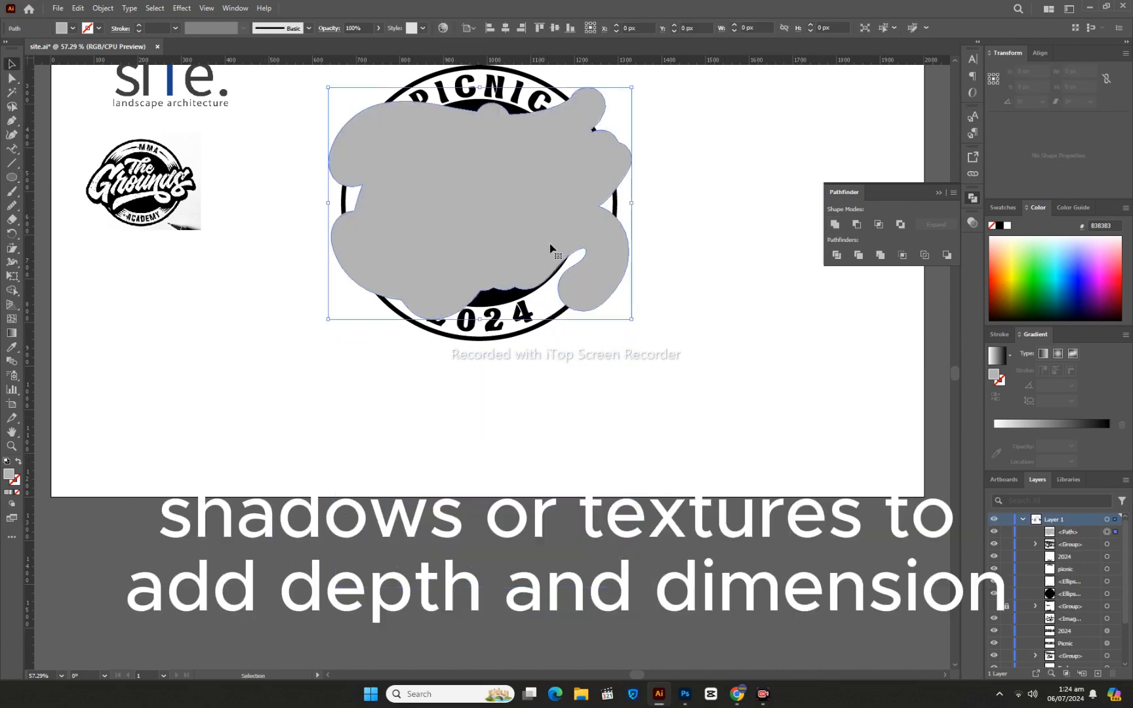
{"action": "key", "text": "ctrl+bracketleft"}
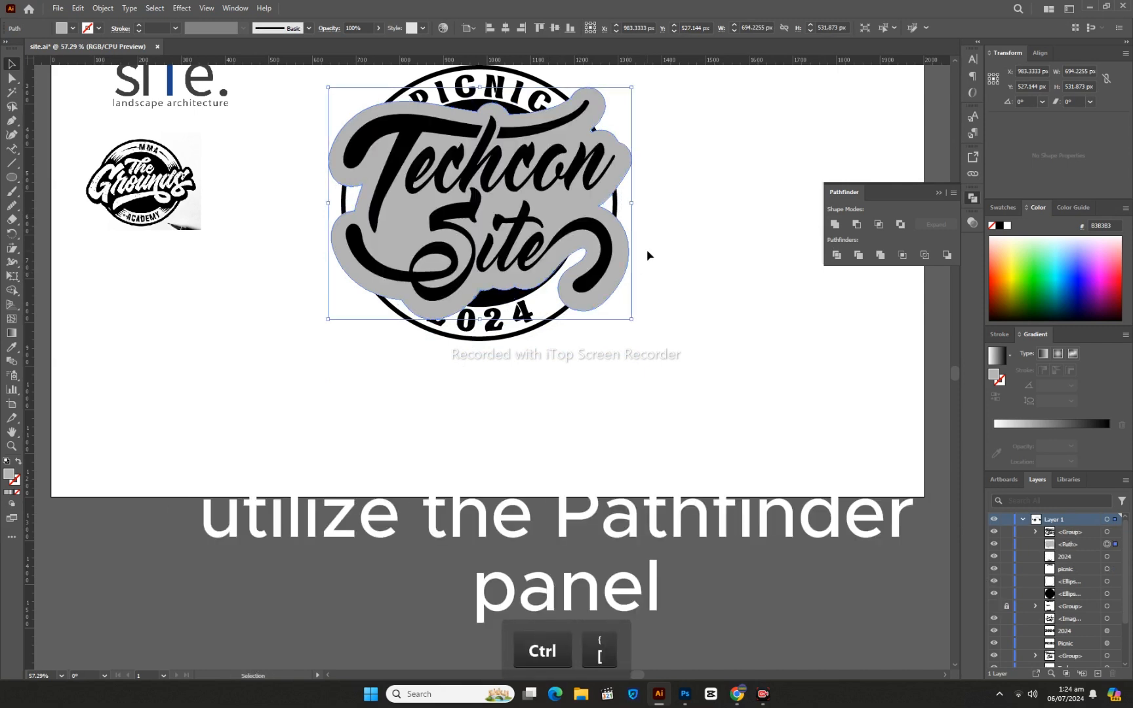
{"action": "left_click", "coordinate": [666, 267]}
{"action": "scroll", "coordinate": [666, 267], "scroll_direction": "up", "scroll_amount": 1}
{"action": "scroll", "coordinate": [667, 268], "scroll_direction": "up", "scroll_amount": 3}
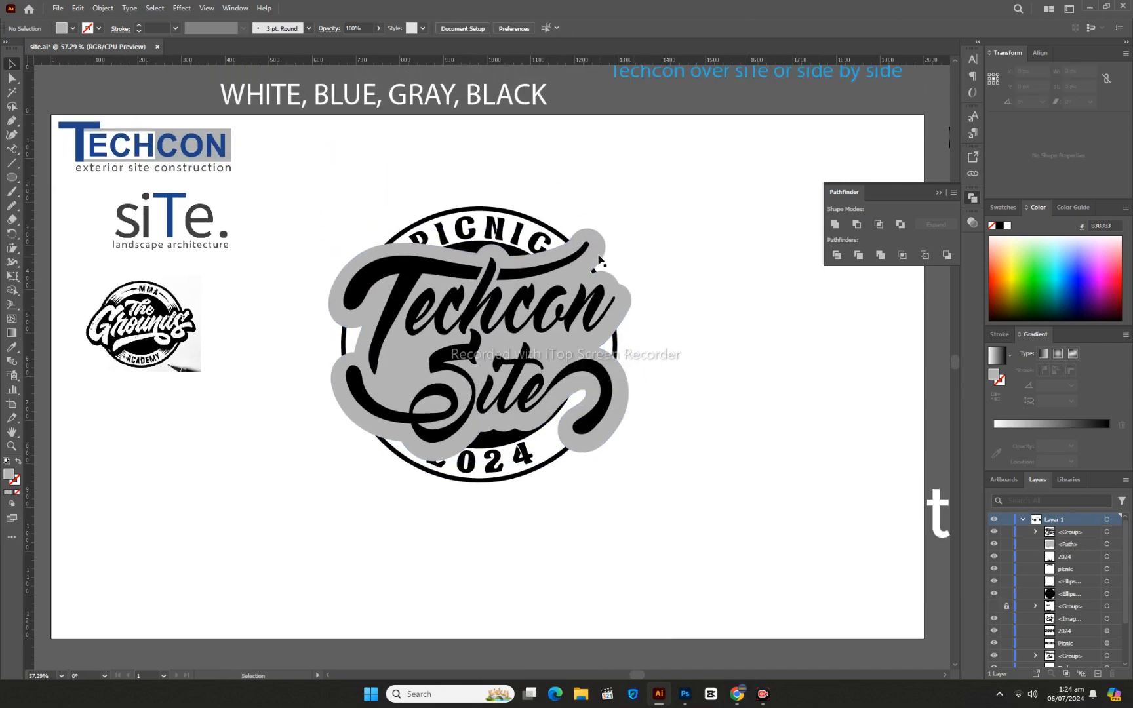
- Apply a -21 px Offset Path effect to the gray outline and expand its appearance
{"action": "left_click", "coordinate": [595, 246]}
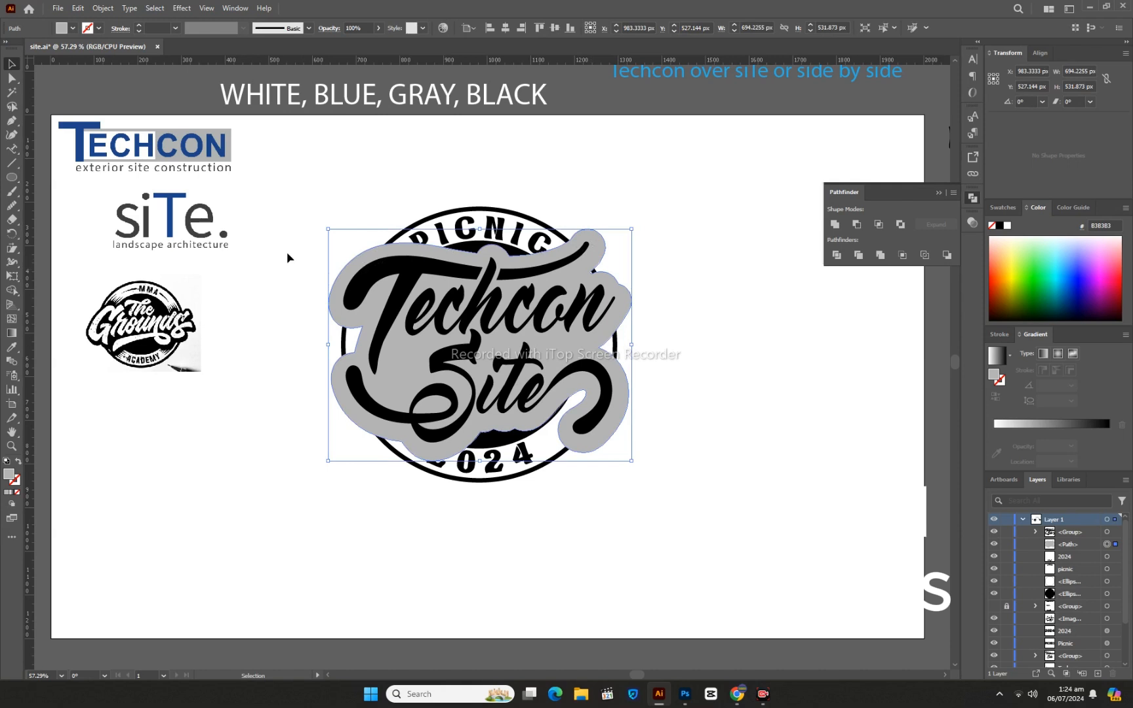
{"action": "left_click", "coordinate": [181, 8]}
{"action": "mouse_move", "coordinate": [263, 113]}
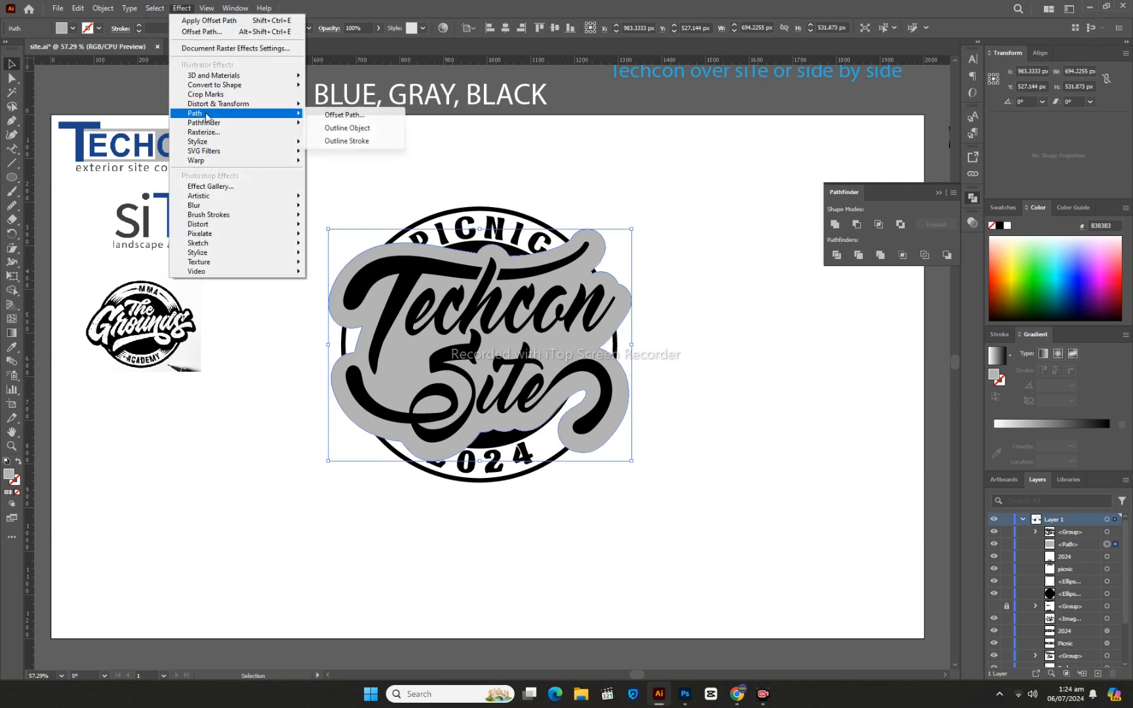
{"action": "left_click", "coordinate": [342, 116]}
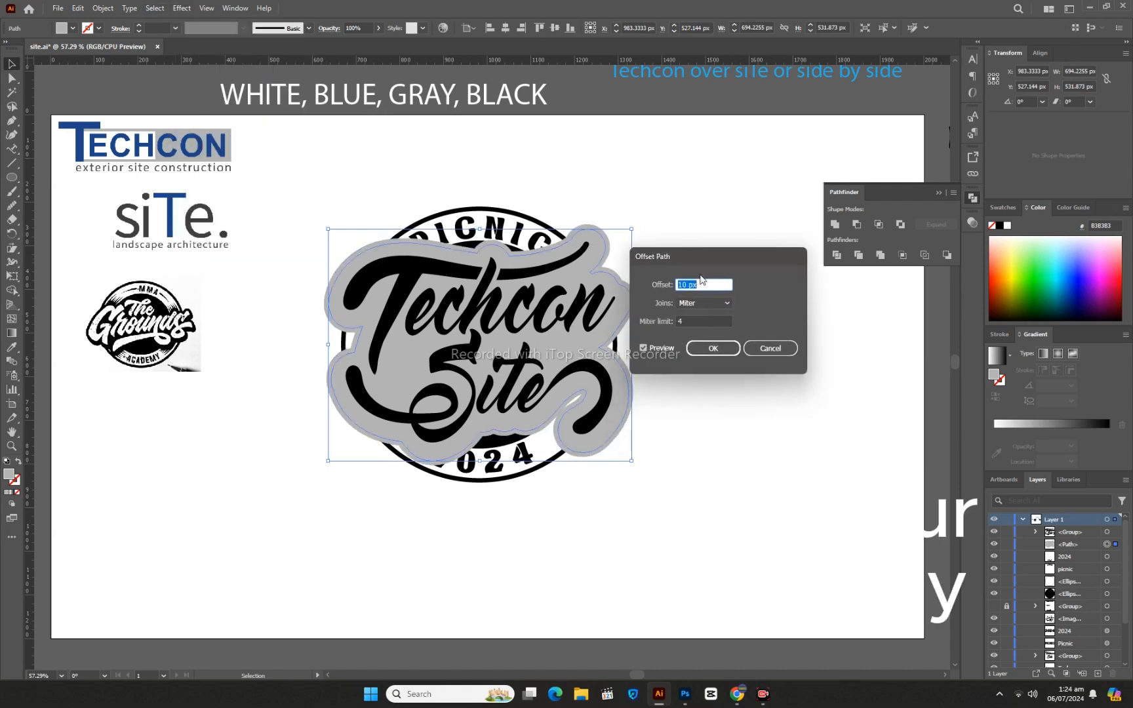
{"action": "key", "text": "Down"}
{"action": "key", "text": "Down"}
{"action": "key", "text": "Down"}
{"action": "key", "text": "Down"}
{"action": "key", "text": "Down"}
{"action": "key", "text": "Down"}
{"action": "key", "text": "Down"}
{"action": "key", "text": "Down"}
{"action": "key", "text": "Down"}
{"action": "key", "text": "Down"}
{"action": "key", "text": "Down"}
{"action": "key", "text": "Down"}
{"action": "key", "text": "Down"}
{"action": "key", "text": "Down"}
{"action": "key", "text": "Down"}
{"action": "key", "text": "Down"}
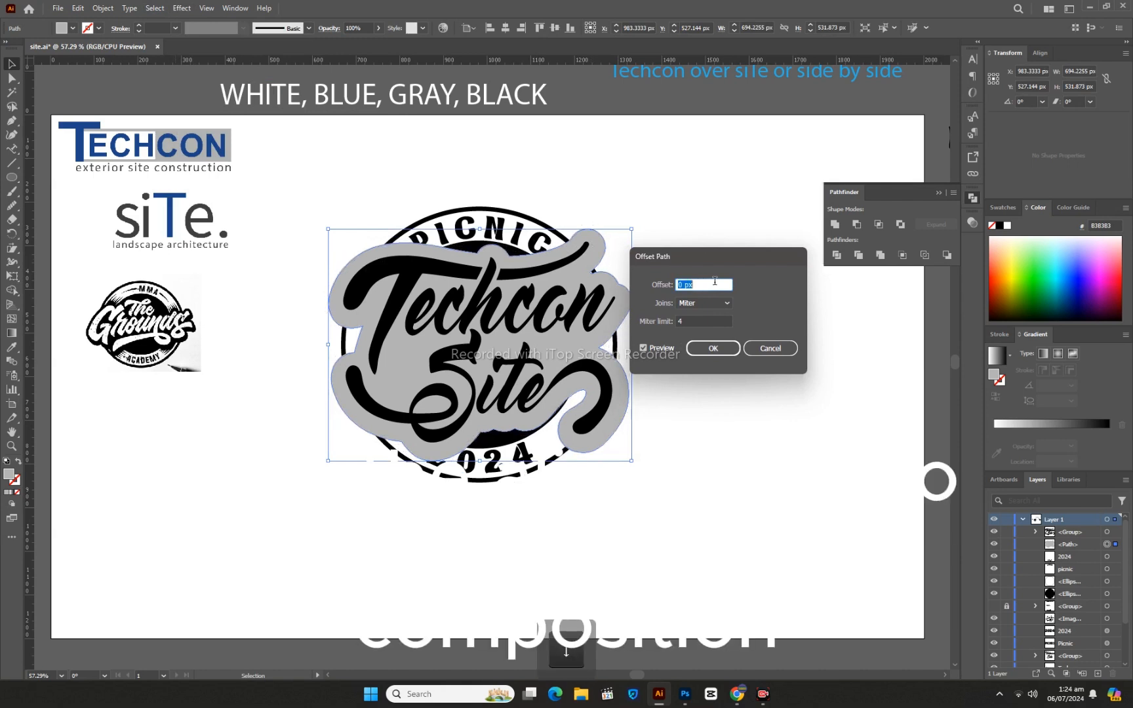
{"action": "key", "text": "Down"}
{"action": "key", "text": "Down"}
{"action": "key", "text": "Down"}
{"action": "key", "text": "Down"}
{"action": "key", "text": "Down"}
{"action": "key", "text": "Down"}
{"action": "key", "text": "Down"}
{"action": "key", "text": "Down"}
{"action": "key", "text": "Down"}
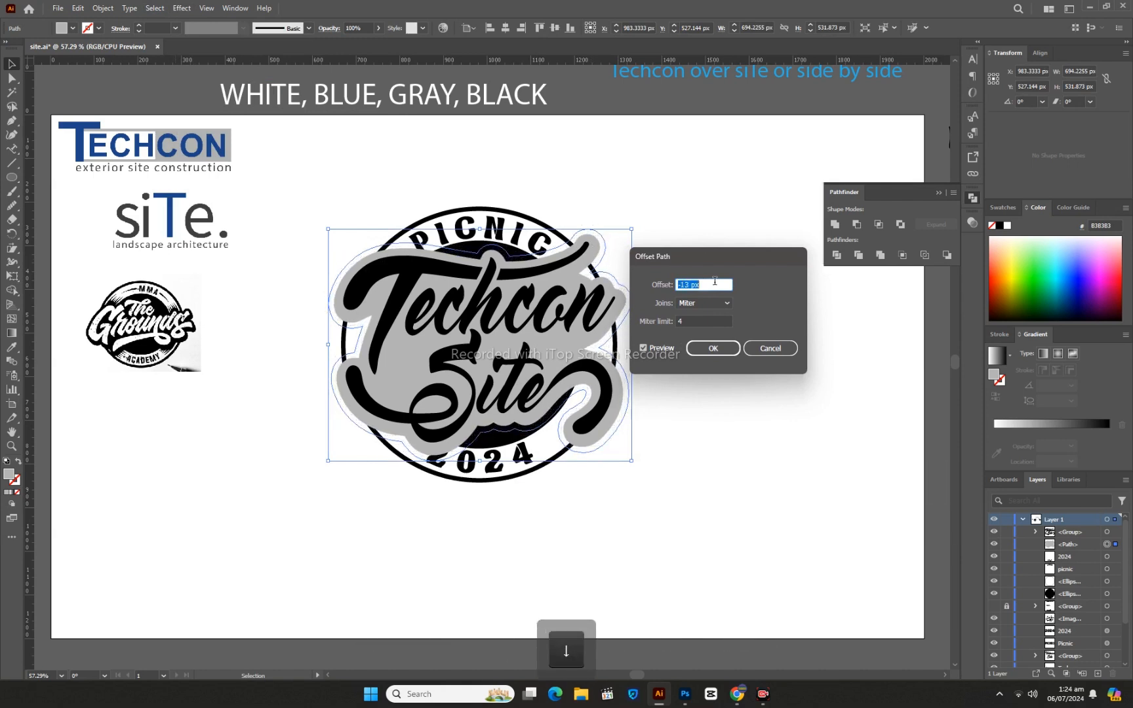
{"action": "key", "text": "Down"}
{"action": "key", "text": "Down"}
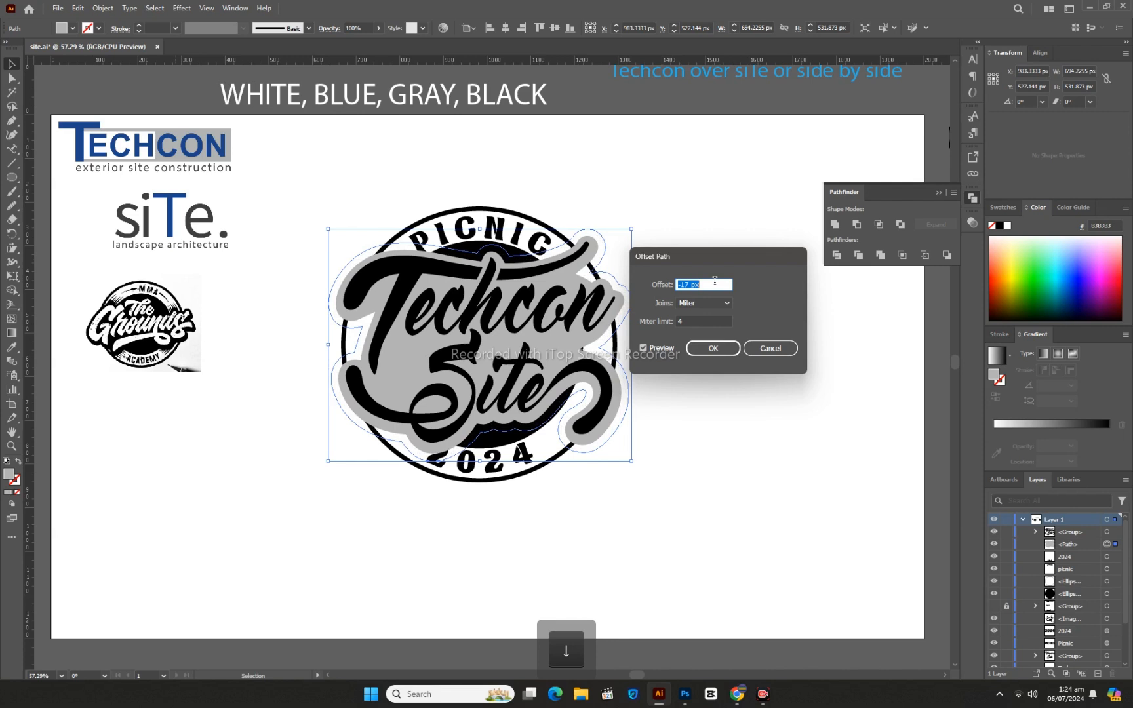
{"action": "key", "text": "Down"}
{"action": "key", "text": "Down"}
{"action": "key", "text": "Down"}
{"action": "key", "text": "Down"}
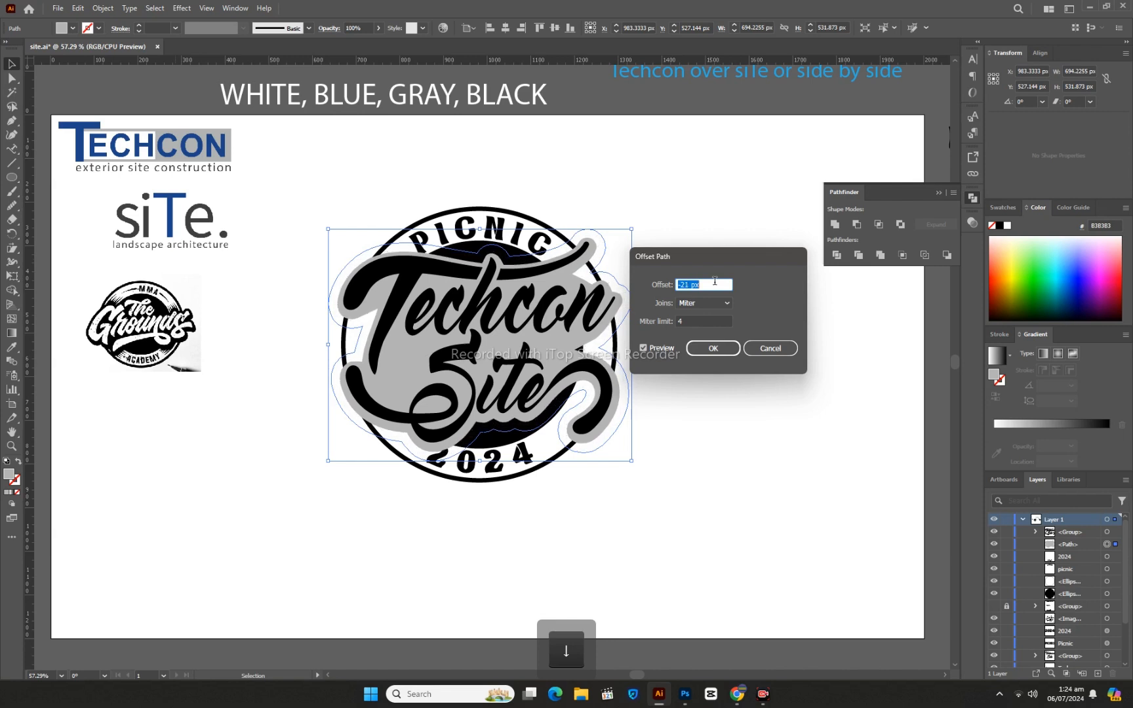
{"action": "left_click", "coordinate": [714, 348]}
{"action": "left_click", "coordinate": [103, 7]}
{"action": "left_click", "coordinate": [147, 175]}
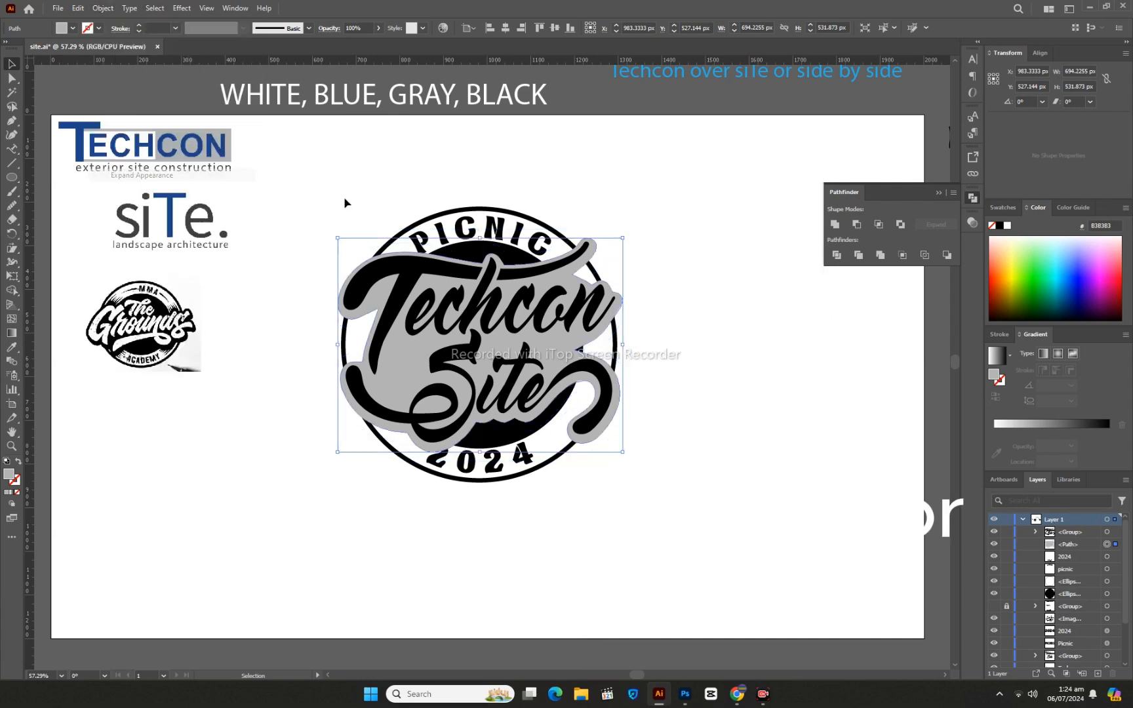
- Nudge the gray outline 6 px up and 1 px left behind the lettering
{"action": "key", "text": "Up"}
{"action": "key", "text": "Up"}
{"action": "key", "text": "Up"}
{"action": "key", "text": "Up"}
{"action": "key", "text": "Up"}
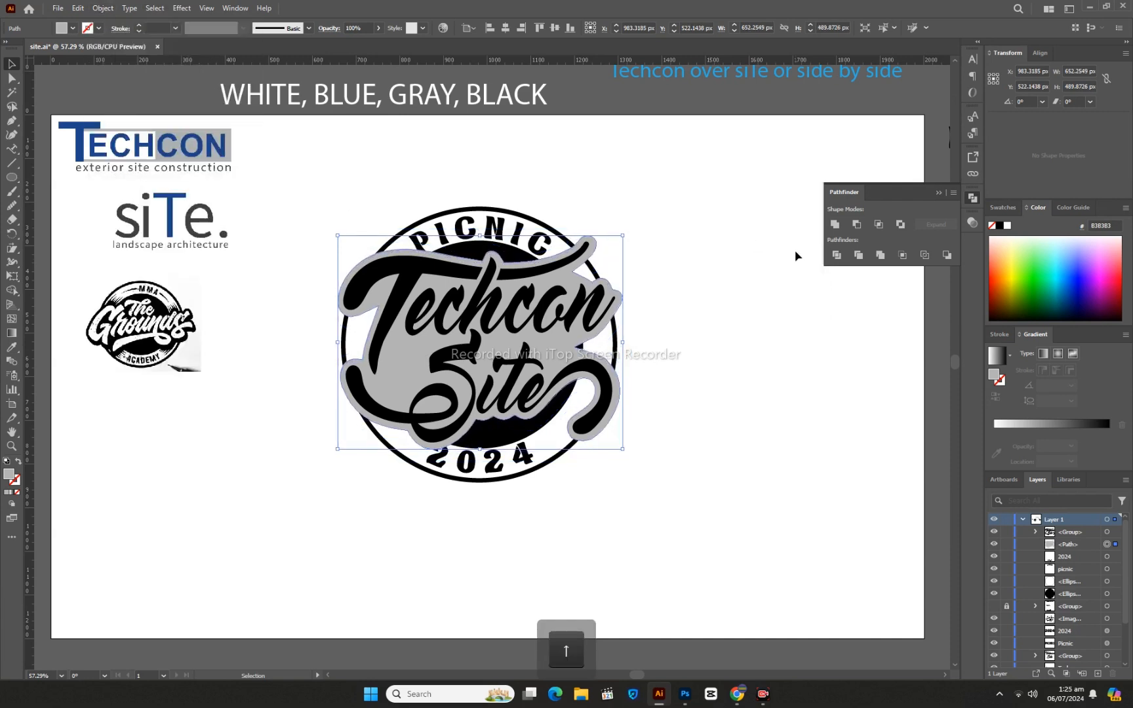
{"action": "key", "text": "Up"}
{"action": "key", "text": "Left"}
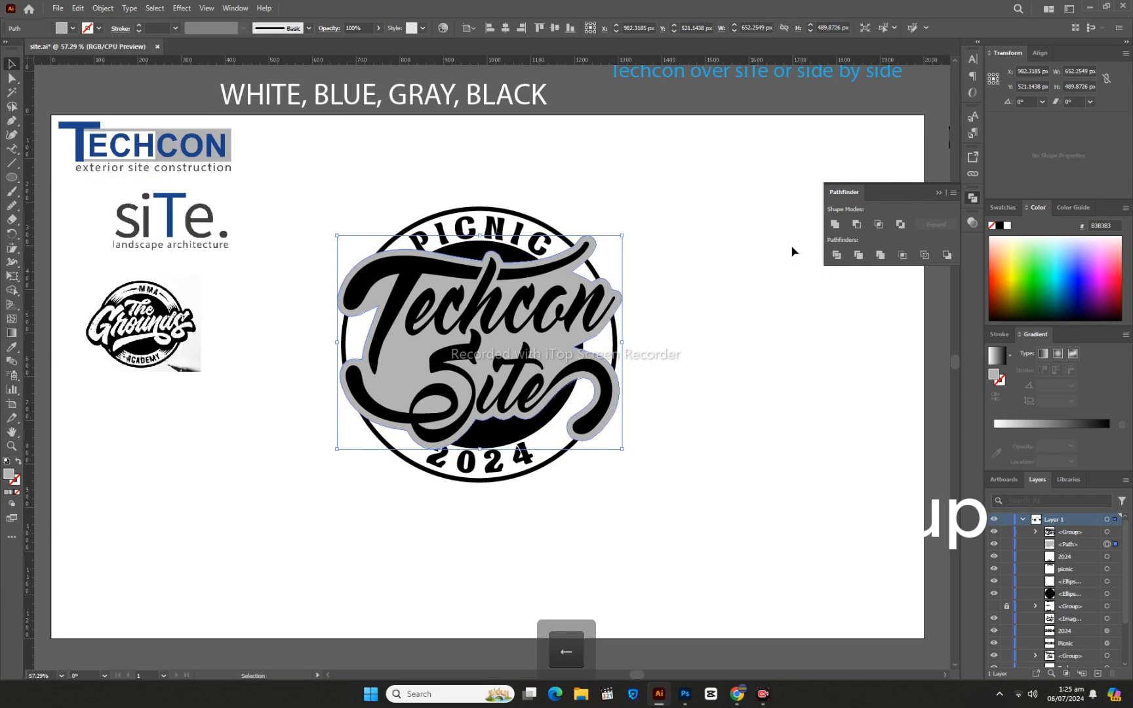
- Fill the outline behind the lettering with white sampled from the canvas using the Eyedropper
{"action": "left_click", "coordinate": [12, 347]}
{"action": "left_click", "coordinate": [278, 483]}
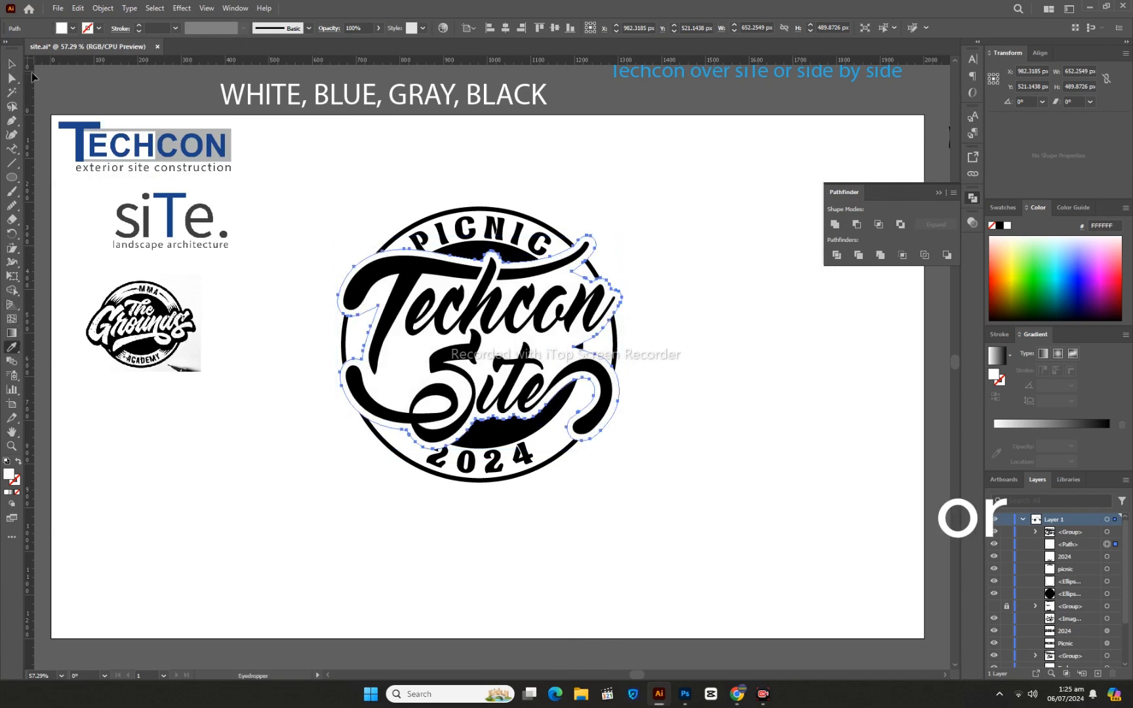
{"action": "left_click", "coordinate": [11, 65]}
{"action": "left_click", "coordinate": [715, 421]}
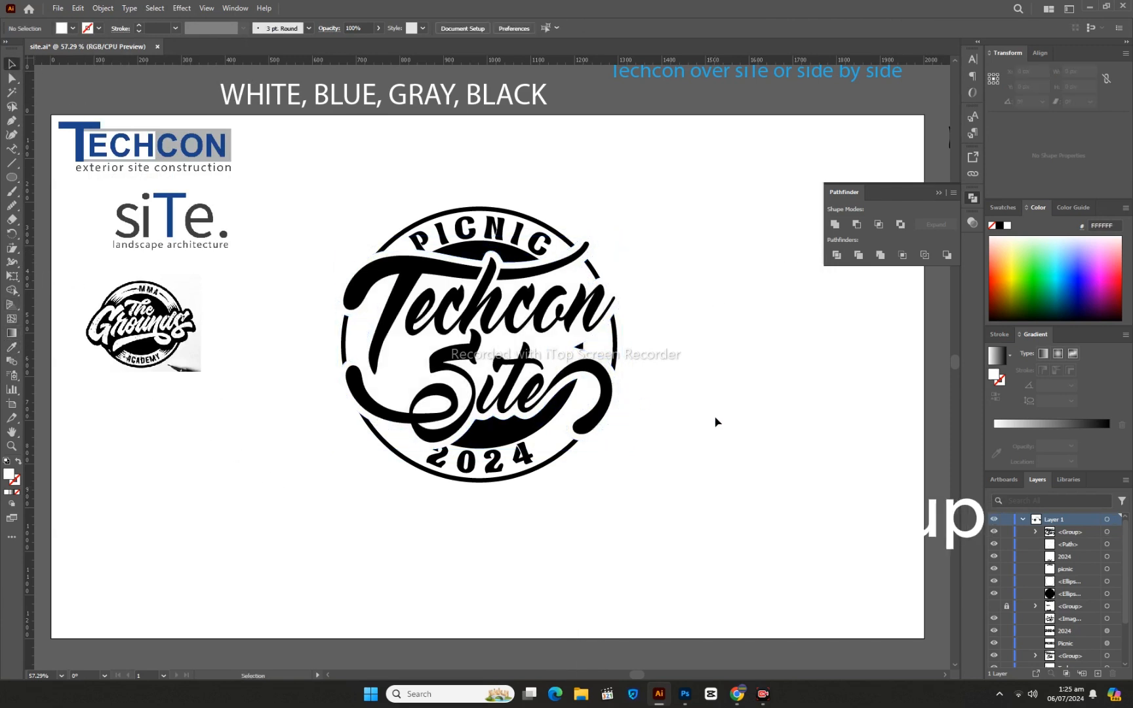
- Fill the outline behind the lettering with black sampled from the letters using the Eyedropper
{"action": "left_click", "coordinate": [562, 349]}
{"action": "left_click", "coordinate": [11, 347]}
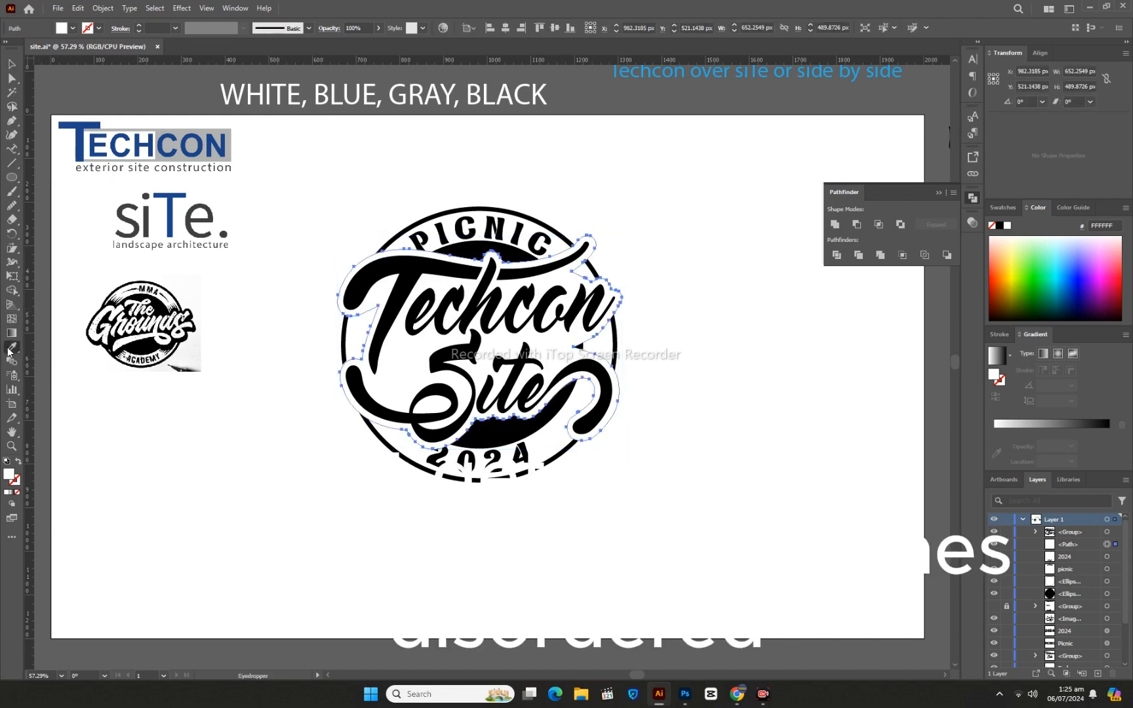
{"action": "left_click", "coordinate": [358, 282]}
{"action": "left_click", "coordinate": [12, 64]}
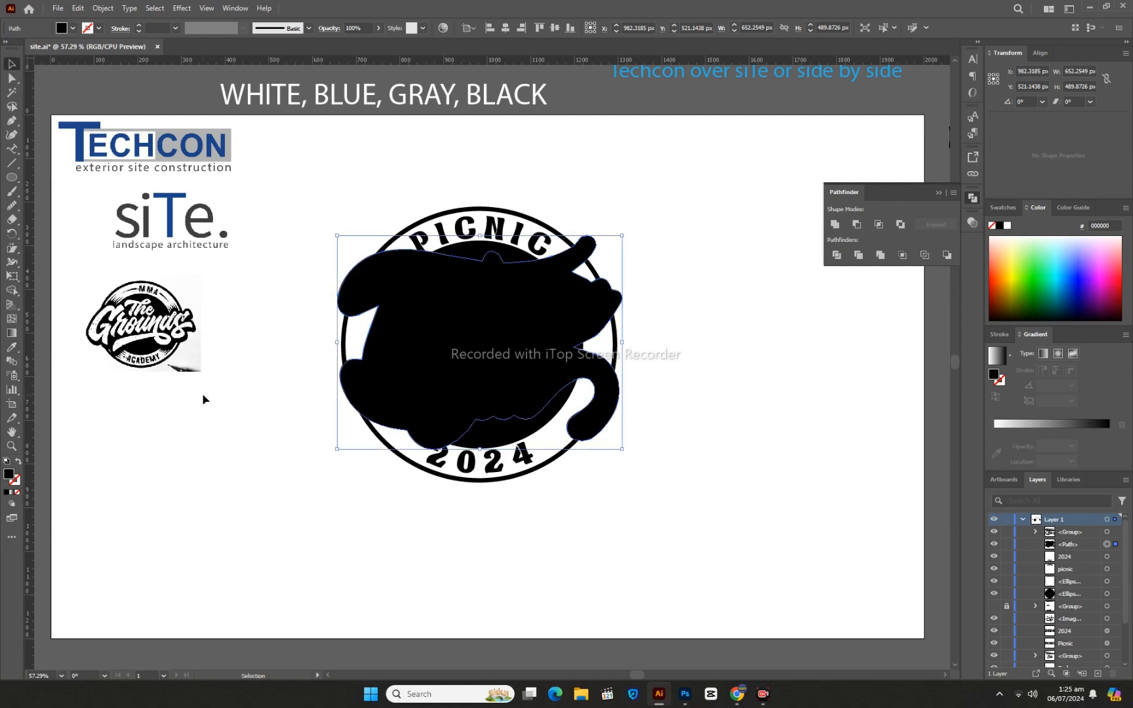
{"action": "left_click", "coordinate": [202, 396]}
- Fill the Techcon Site lettering with white sampled from the badge's ring using the Eyedropper
{"action": "left_click", "coordinate": [372, 276]}
{"action": "left_click", "coordinate": [11, 348]}
{"action": "left_click", "coordinate": [354, 344]}
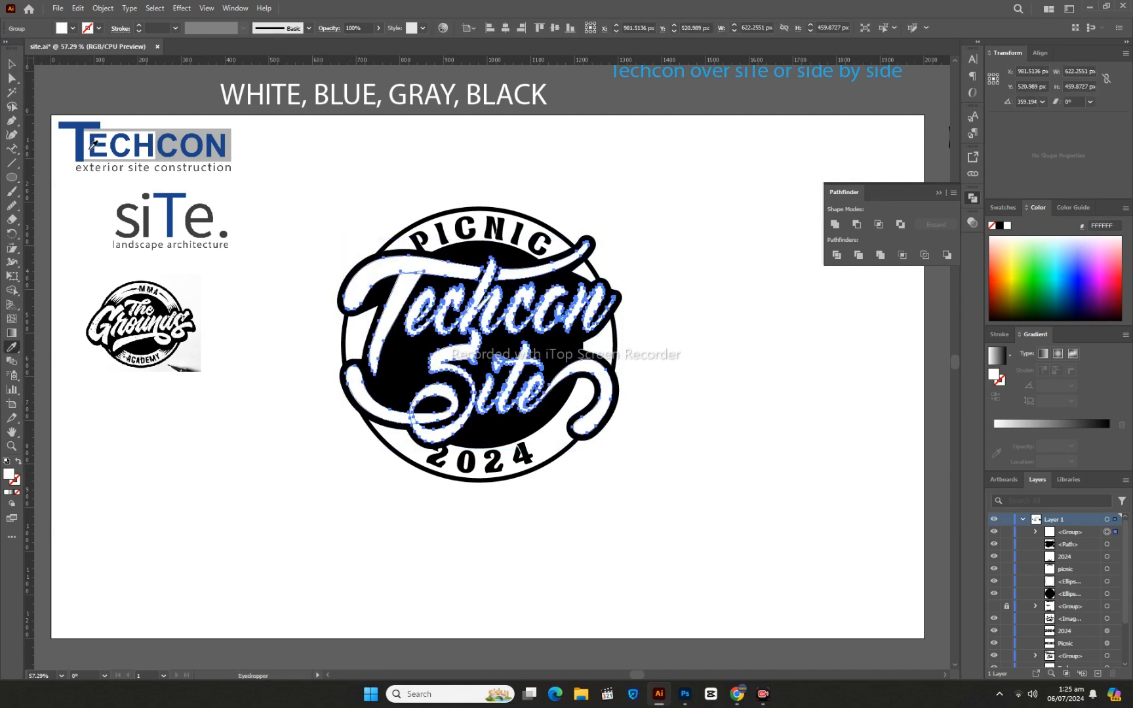
{"action": "left_click", "coordinate": [12, 64]}
{"action": "left_click", "coordinate": [305, 480]}
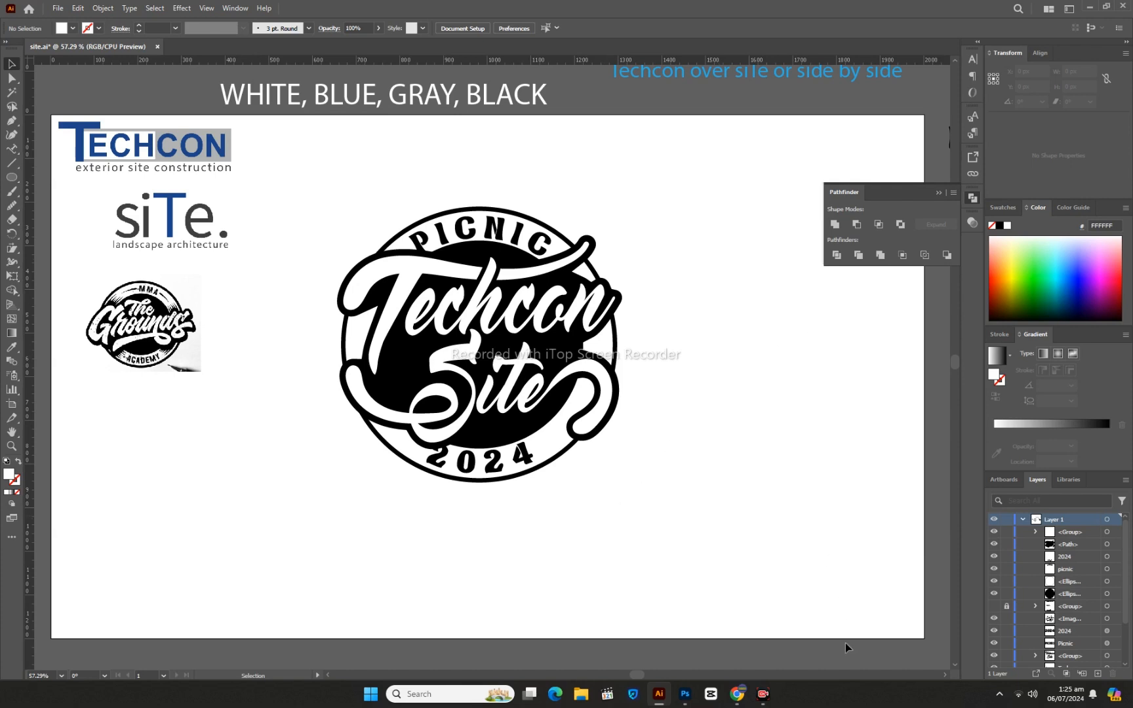
{"action": "key", "text": "ctrl+z"}
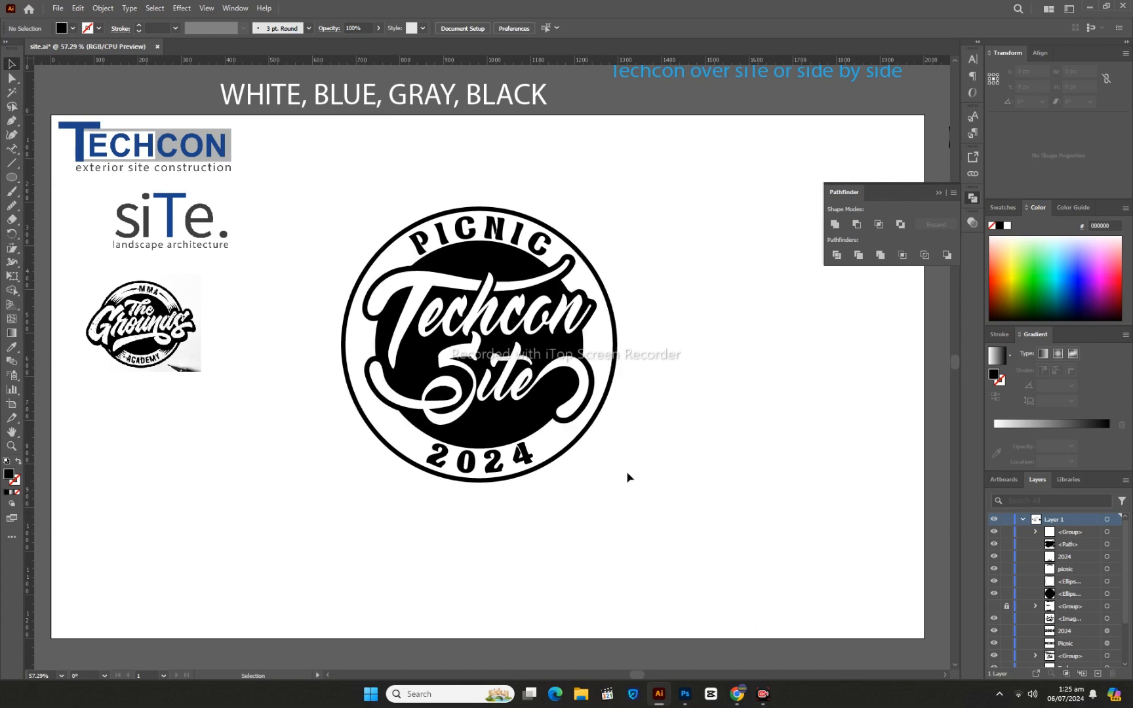
- Nudge the black outline 6 px down and 5 px right to offset it as a shadow behind the white lettering
{"action": "left_click", "coordinate": [580, 418]}
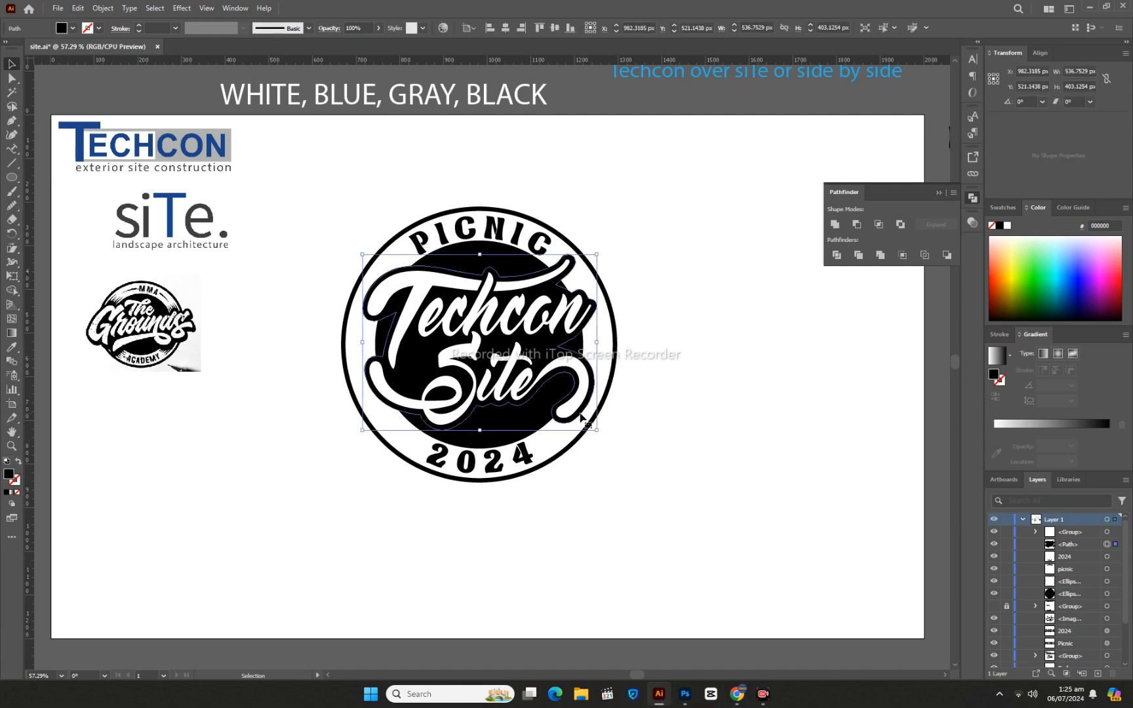
{"action": "key", "text": "Down"}
{"action": "key", "text": "Down"}
{"action": "key", "text": "Down"}
{"action": "key", "text": "Down"}
{"action": "key", "text": "Down"}
{"action": "key", "text": "Down"}
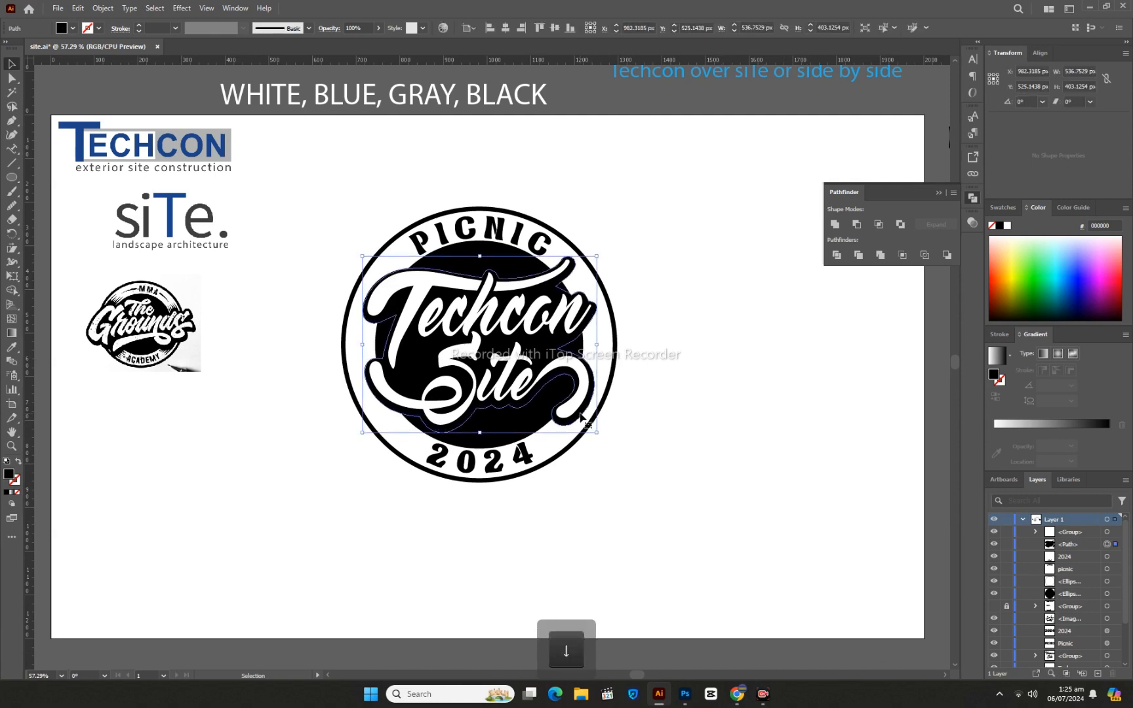
{"action": "key", "text": "Right"}
{"action": "key", "text": "Right"}
{"action": "key", "text": "Right"}
{"action": "key", "text": "Right"}
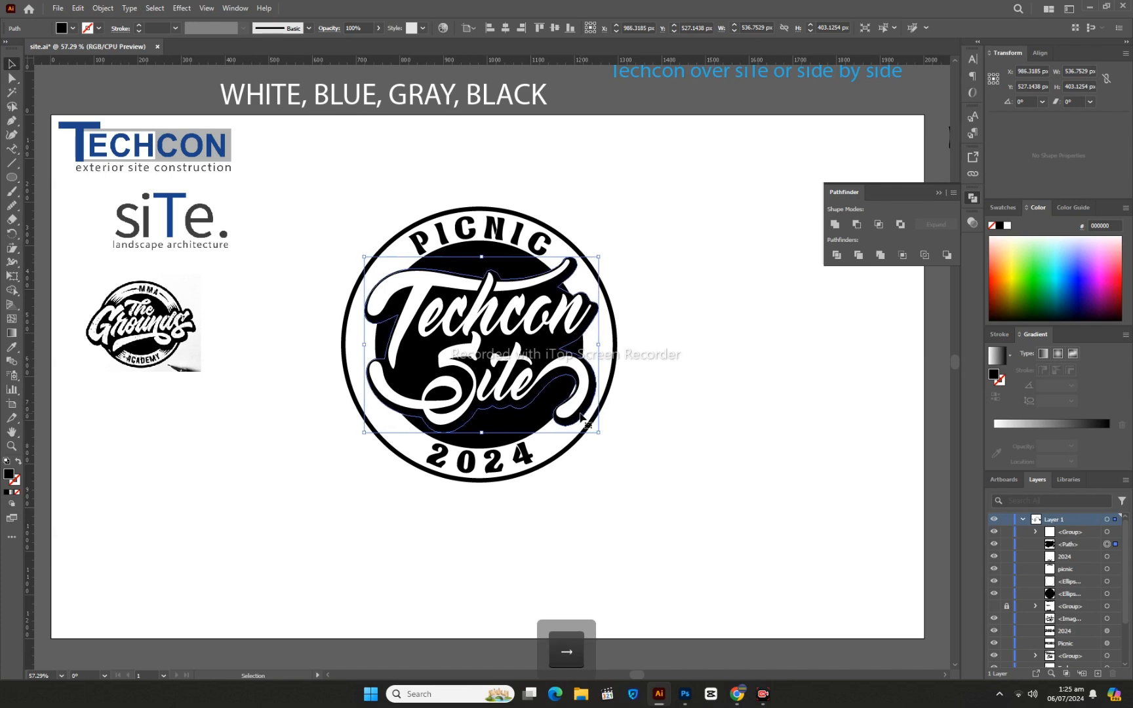
{"action": "key", "text": "Right"}
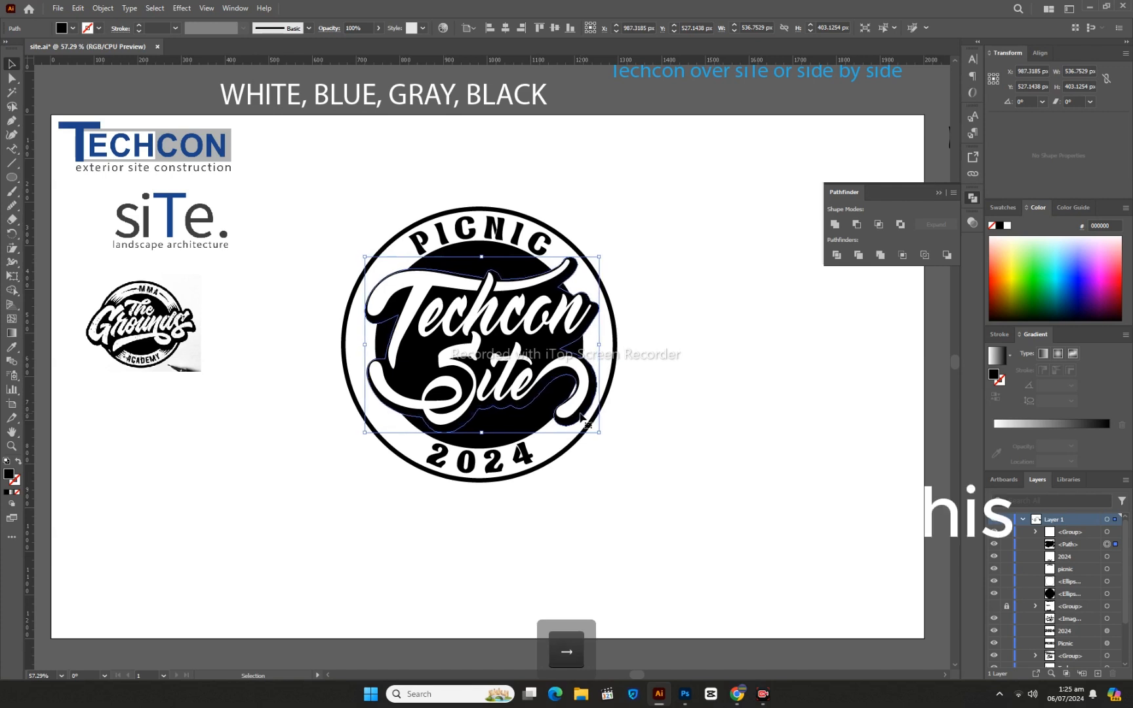
{"action": "left_click", "coordinate": [669, 509]}
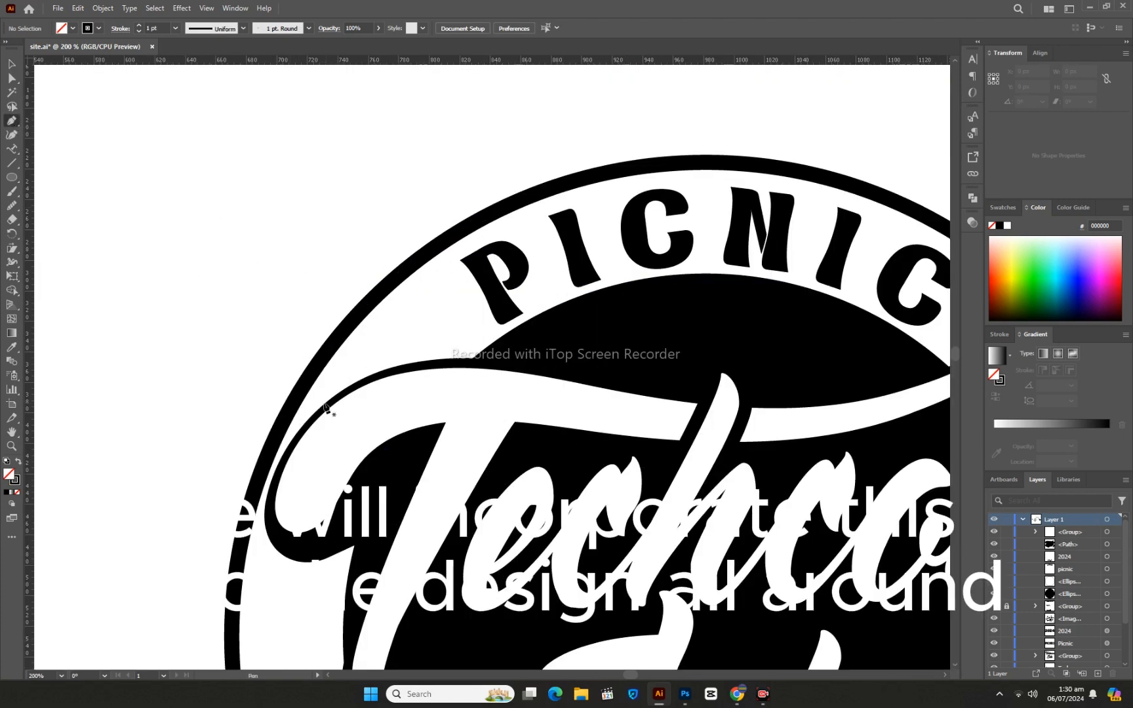
- Draw a thin curved blade shape about 73 by 94 px with the Pen tool between the T's swash and the outer ring
{"action": "left_click", "coordinate": [299, 434]}
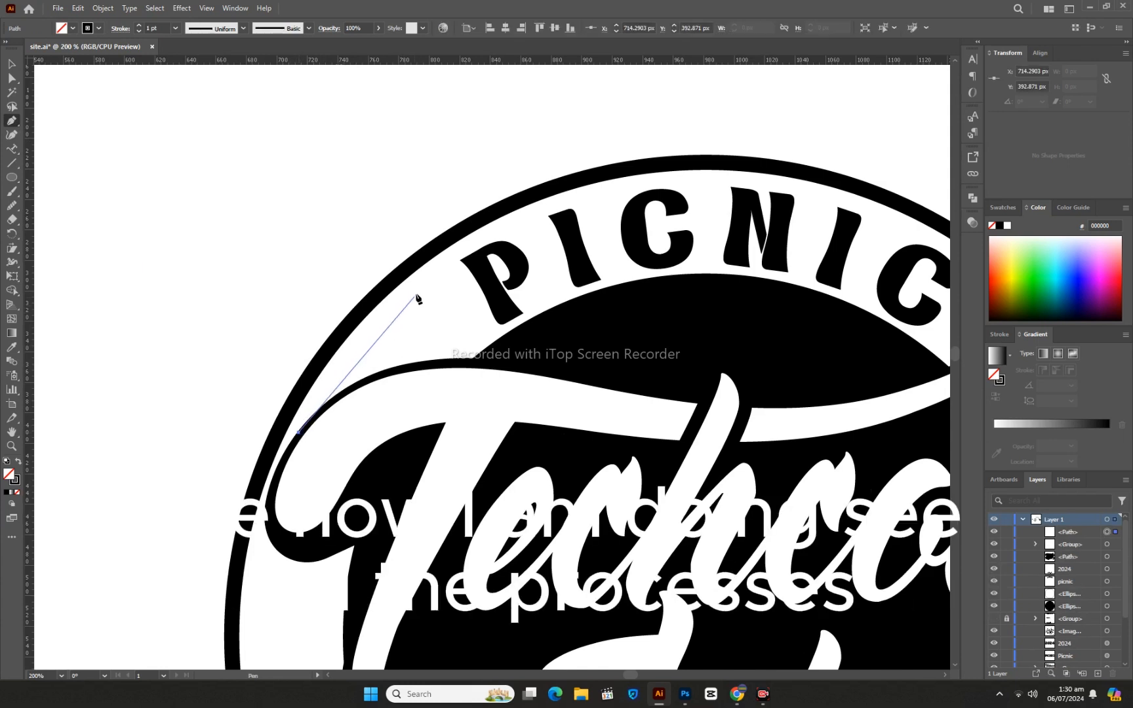
{"action": "left_click_drag", "start_coordinate": [410, 290], "coordinate": [482, 228]}
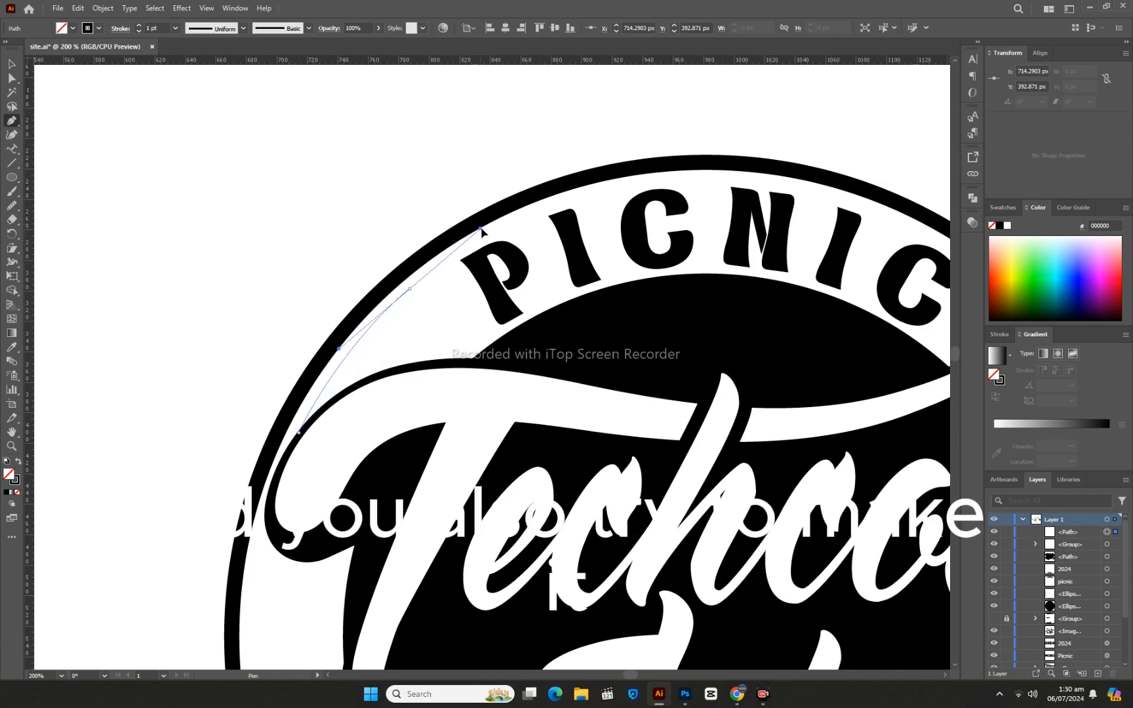
{"action": "left_click", "coordinate": [409, 289]}
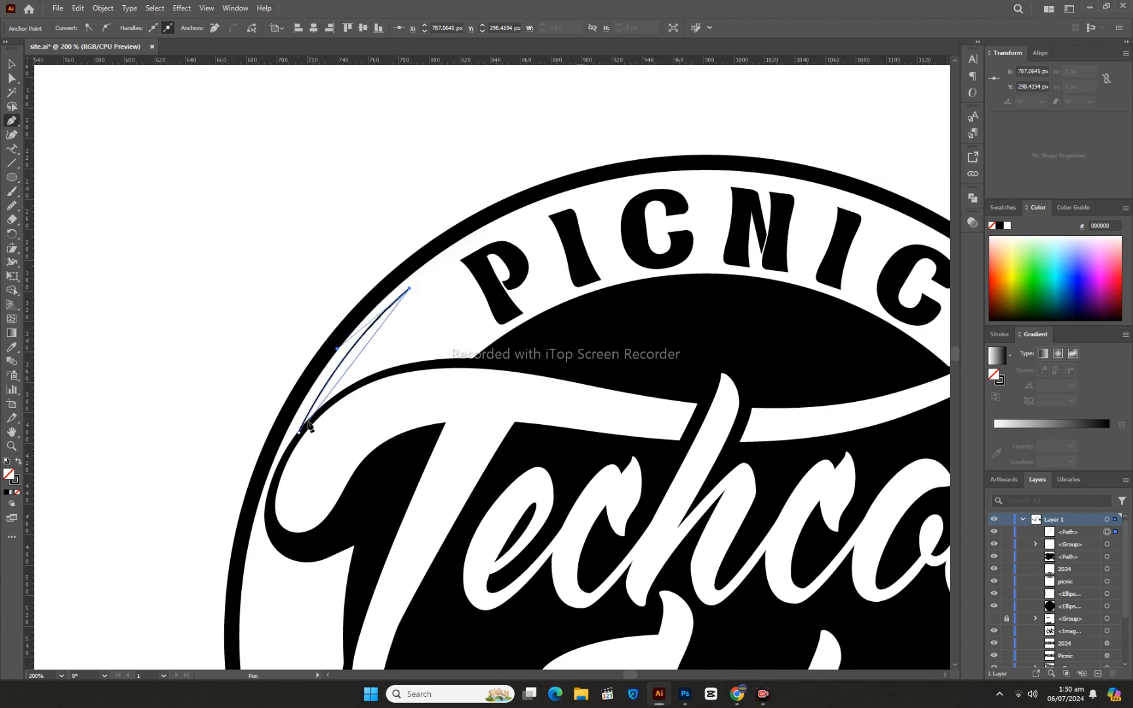
{"action": "left_click_drag", "start_coordinate": [308, 425], "coordinate": [270, 503]}
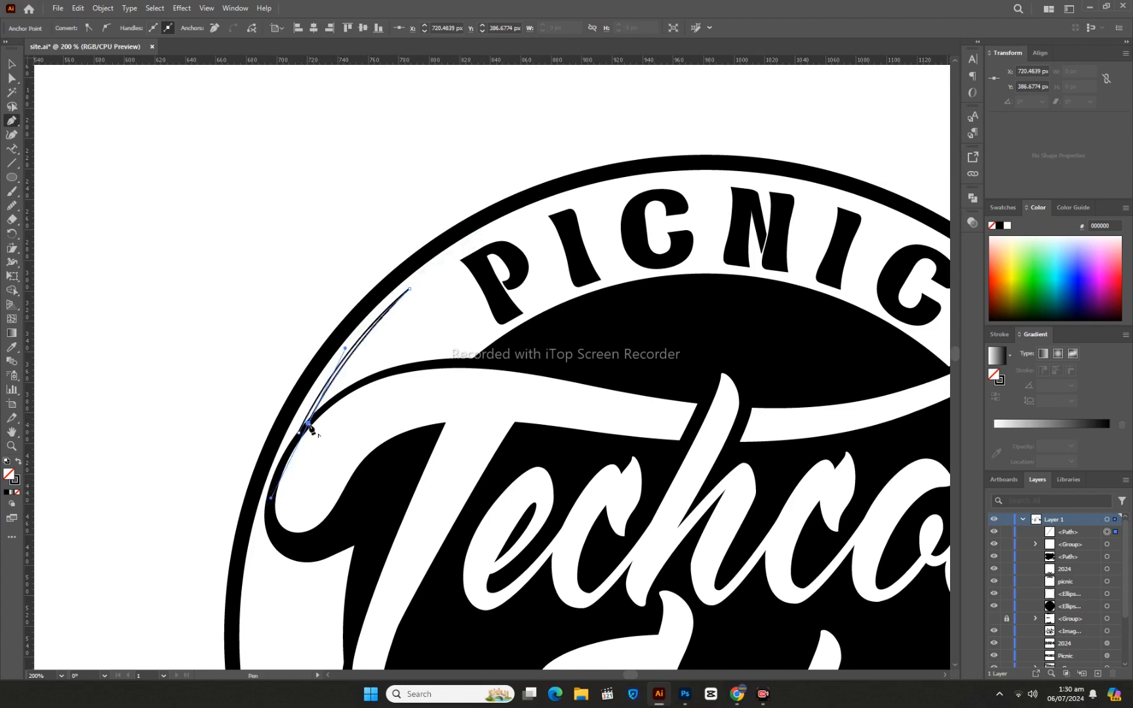
{"action": "left_click_drag", "start_coordinate": [308, 424], "coordinate": [294, 436]}
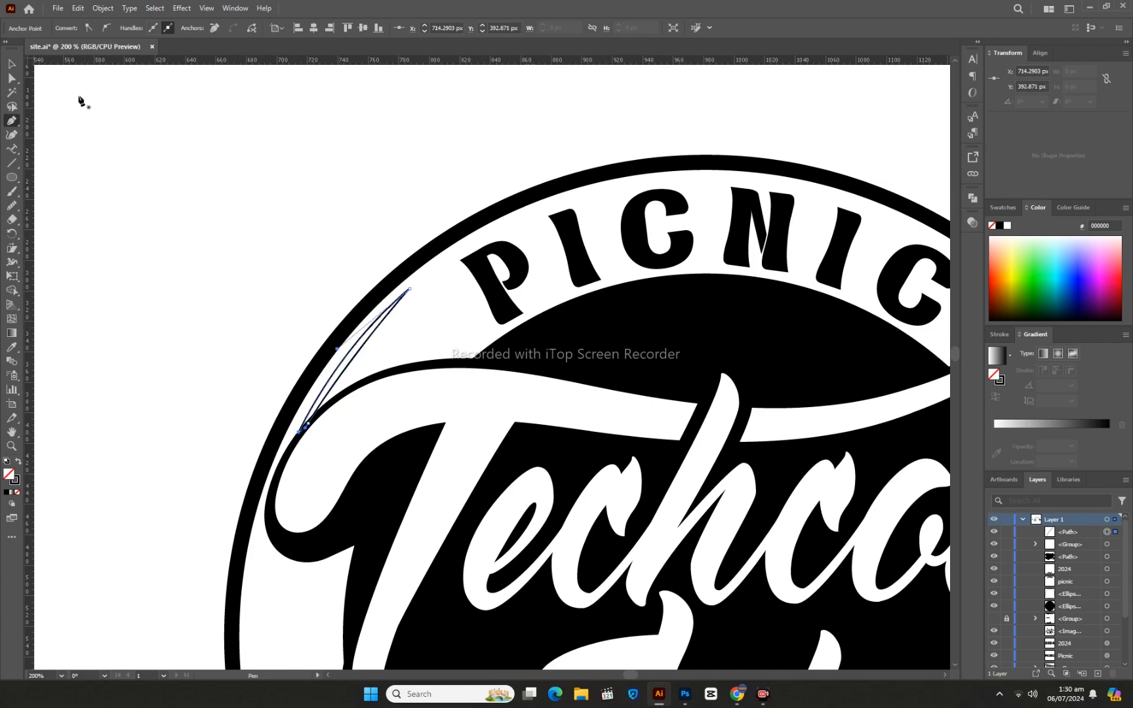
{"action": "left_click", "coordinate": [11, 63]}
{"action": "left_click", "coordinate": [107, 200]}
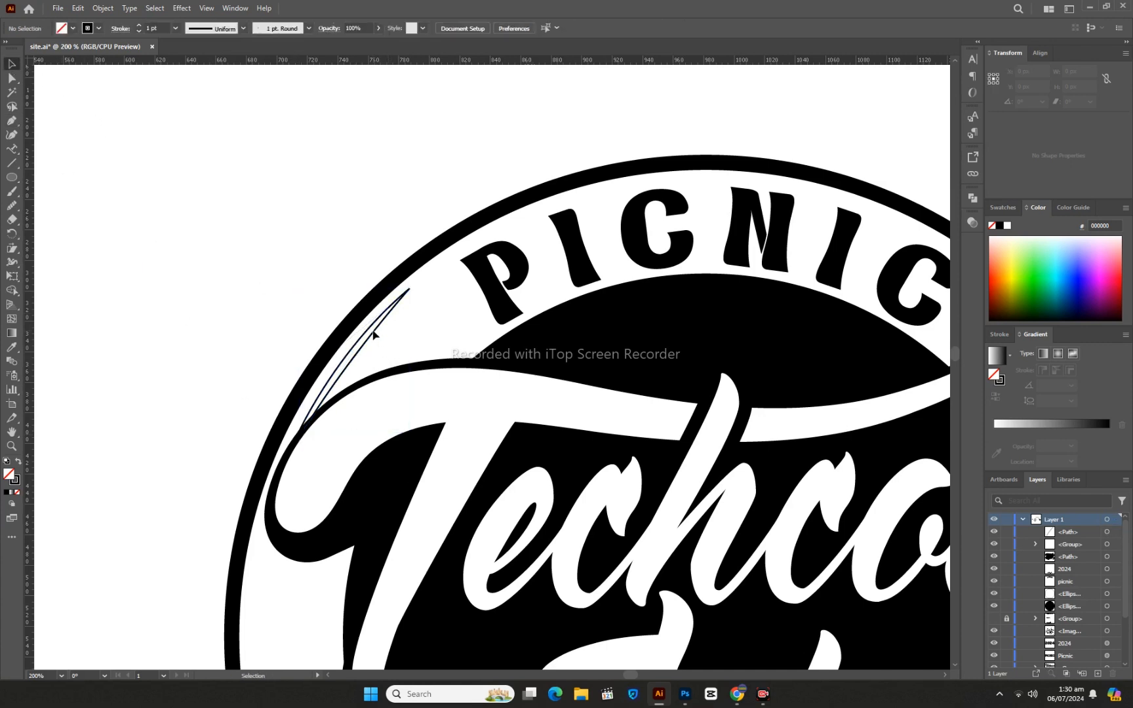
- Swap the blade's fill and stroke so it is filled black with no outline
{"action": "left_click", "coordinate": [18, 463]}
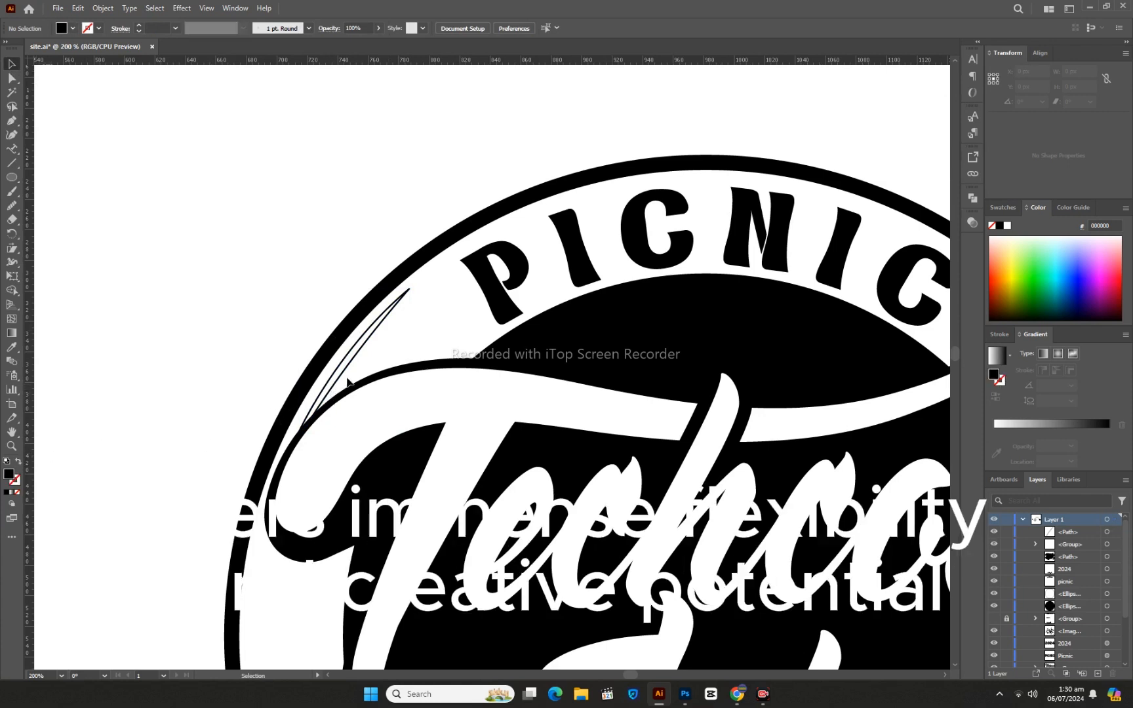
{"action": "left_click", "coordinate": [406, 298]}
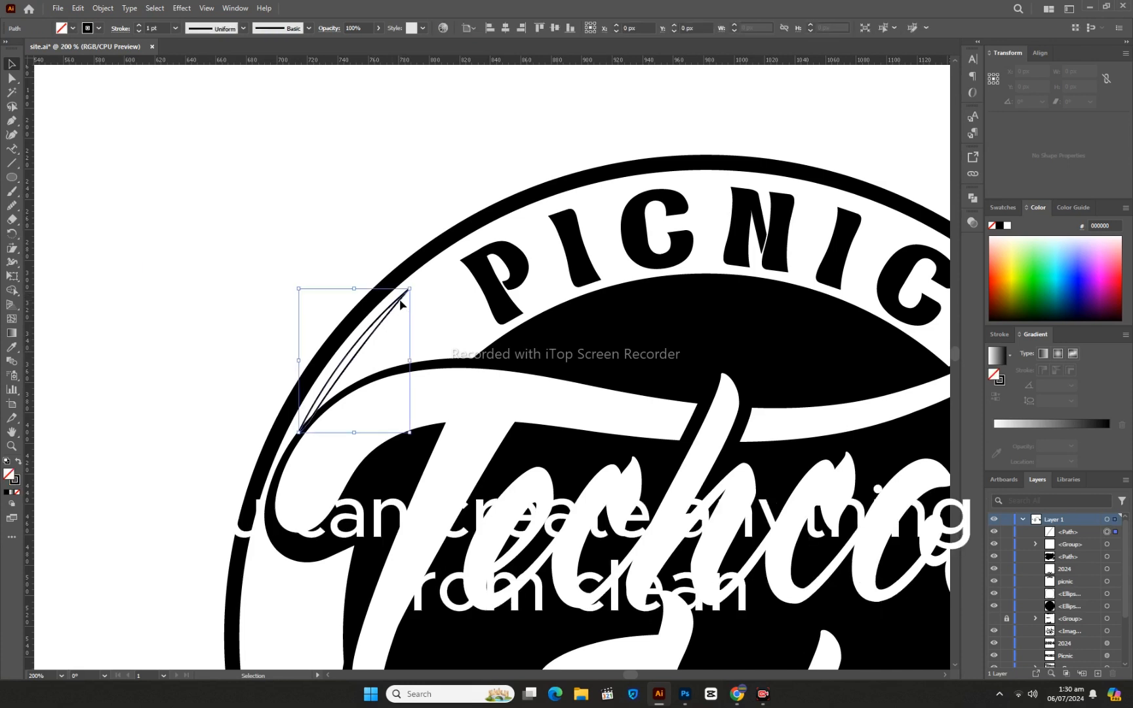
{"action": "left_click", "coordinate": [17, 463]}
{"action": "left_click", "coordinate": [108, 448]}
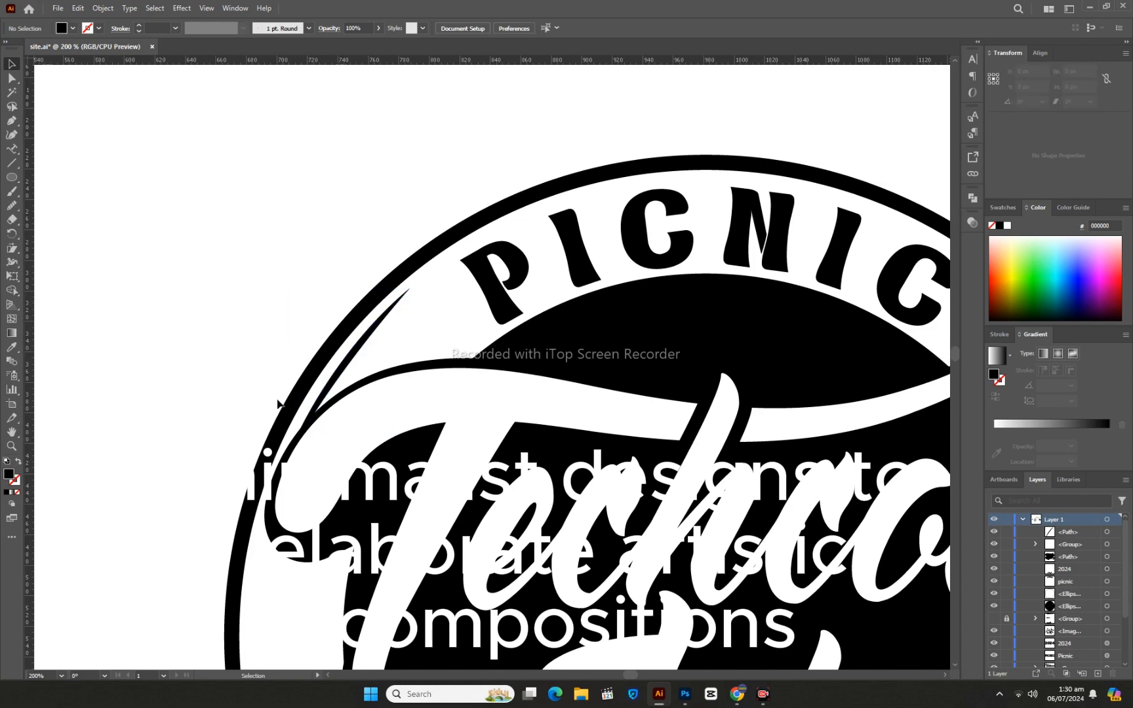
- Shift the blade's lower inner anchor 4 px right and 4 px up, and adjust its curve handle to refine the taper
{"action": "left_click", "coordinate": [346, 369]}
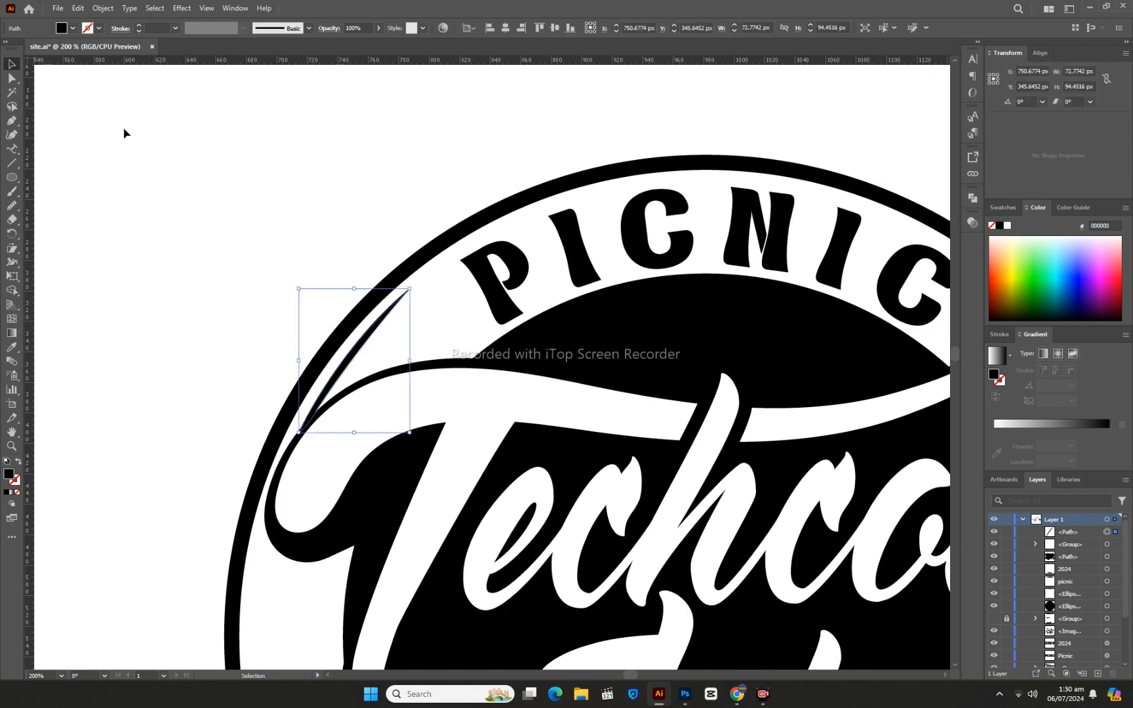
{"action": "left_click", "coordinate": [12, 78]}
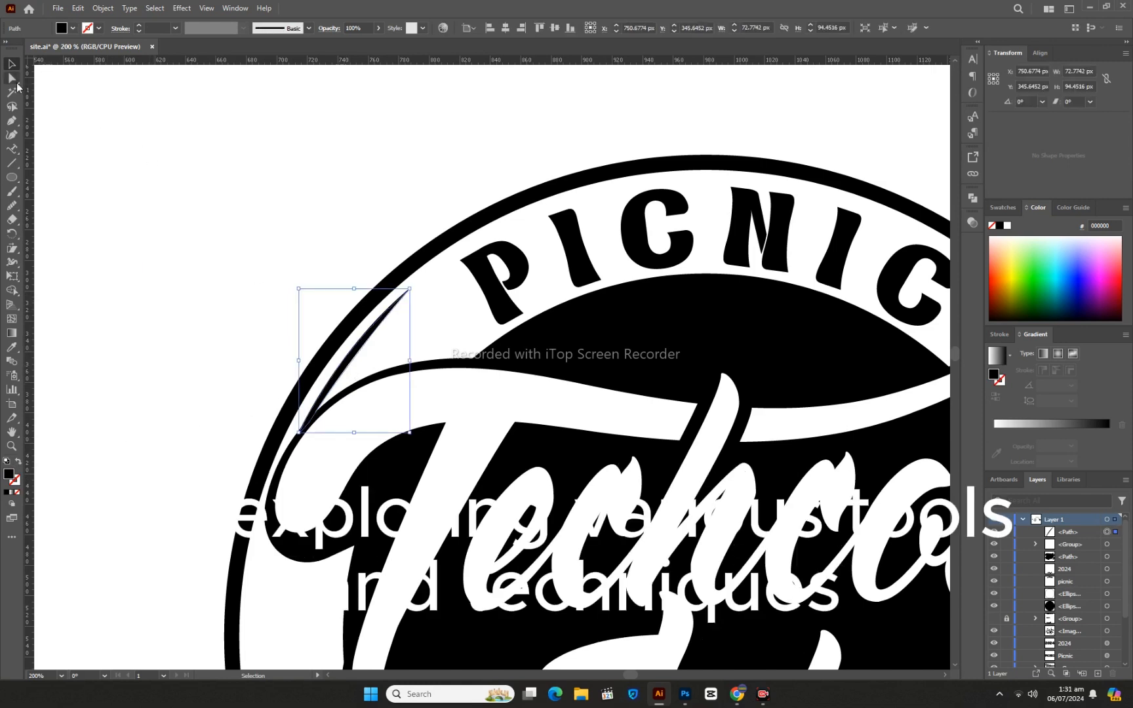
{"action": "left_click", "coordinate": [409, 289]}
{"action": "left_click", "coordinate": [307, 423]}
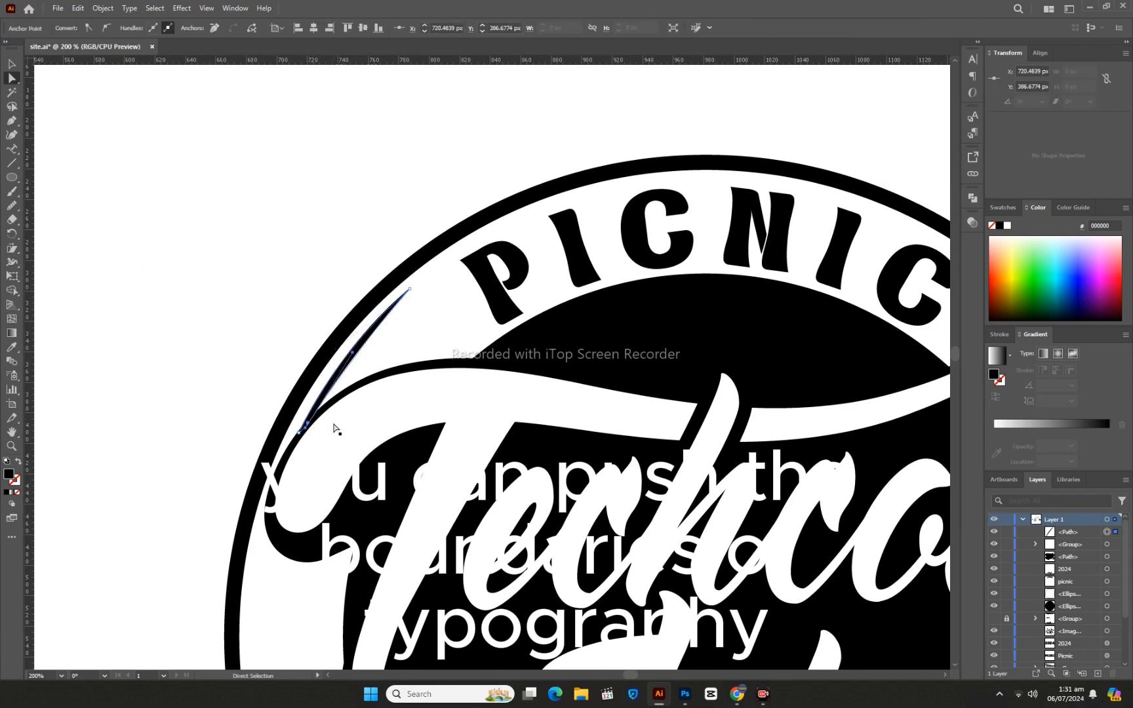
{"action": "key", "text": "Right"}
{"action": "key", "text": "Right"}
{"action": "key", "text": "Right"}
{"action": "key", "text": "Right"}
{"action": "key", "text": "Up"}
{"action": "key", "text": "Up"}
{"action": "key", "text": "Up"}
{"action": "key", "text": "Up"}
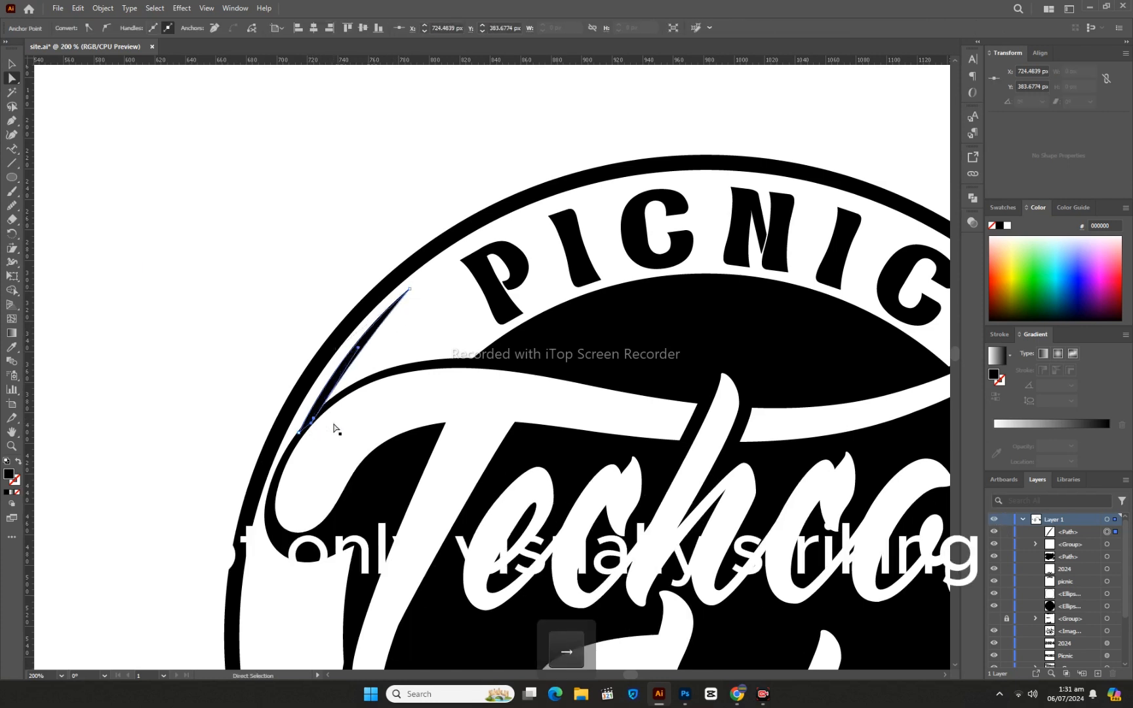
{"action": "left_click_drag", "start_coordinate": [358, 351], "coordinate": [353, 352]}
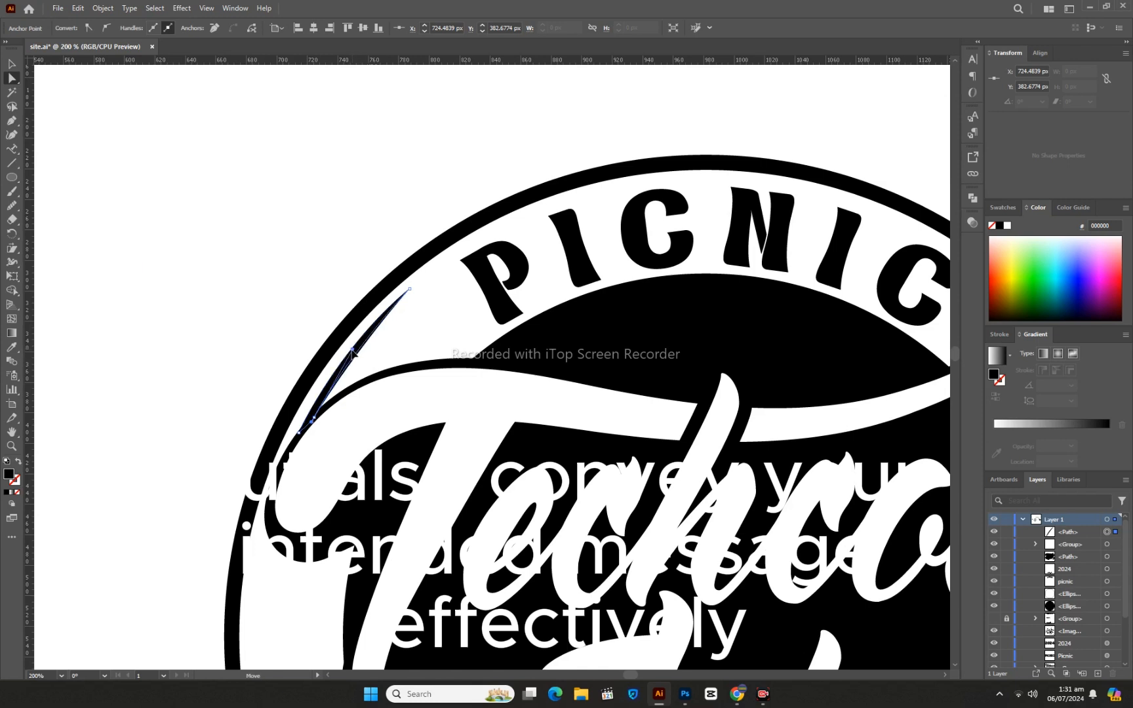
{"action": "key", "text": "v"}
{"action": "left_click", "coordinate": [218, 308]}
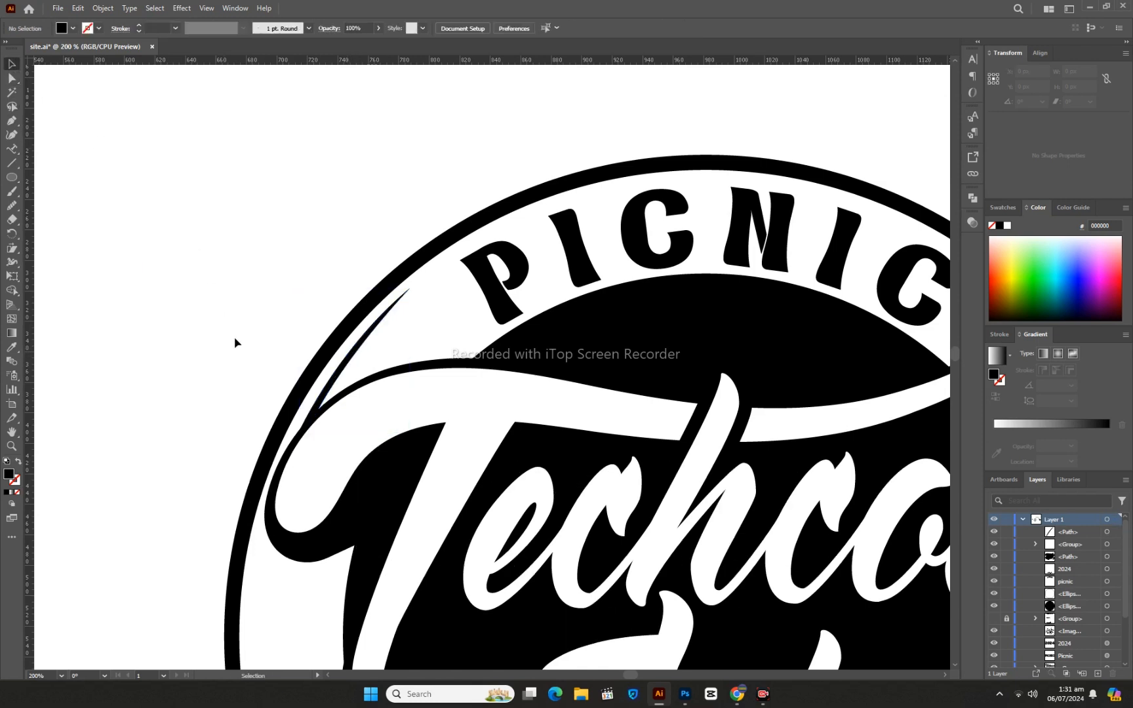
- Duplicate the blade horizontally into an evenly spaced row, about 5 px apart, reaching the letter P of PICNIC
{"action": "left_click_drag", "start_coordinate": [335, 383], "coordinate": [342, 387]}
{"action": "key", "text": "ctrl+d"}
{"action": "key", "text": "ctrl+d"}
{"action": "key", "text": "ctrl+d"}
{"action": "key", "text": "ctrl+d"}
{"action": "key", "text": "ctrl+d"}
{"action": "key", "text": "ctrl+d"}
{"action": "key", "text": "ctrl+d"}
{"action": "key", "text": "ctrl+d"}
{"action": "key", "text": "ctrl+d"}
{"action": "key", "text": "ctrl+d"}
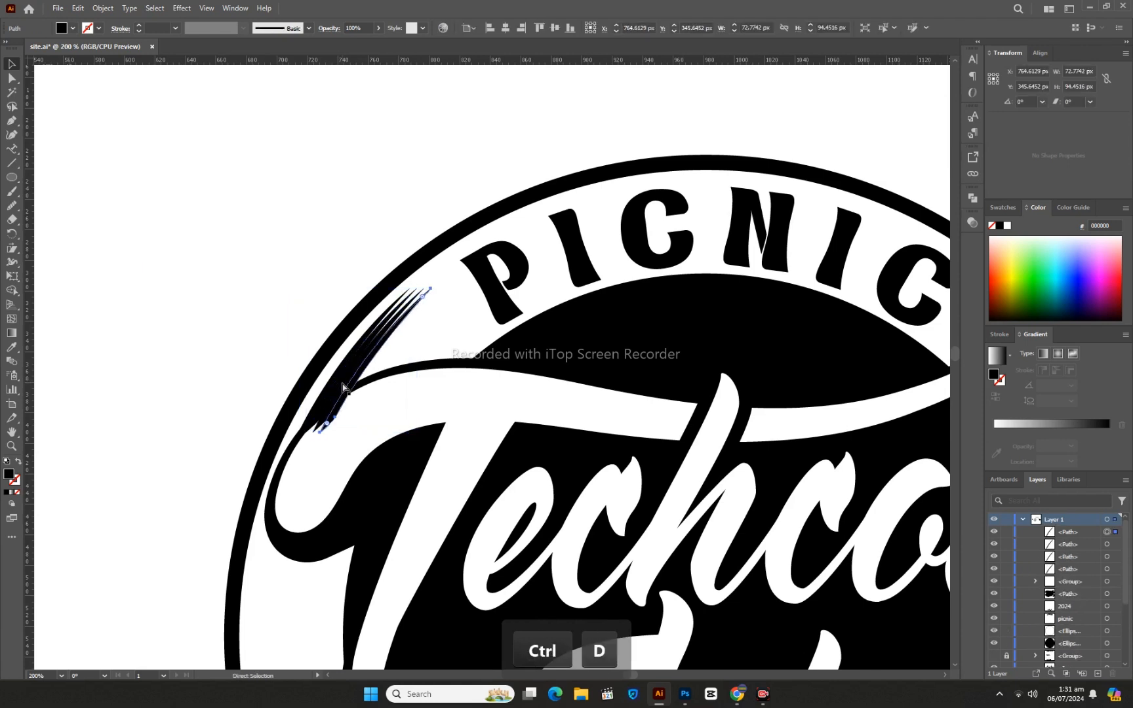
{"action": "key", "text": "ctrl+d"}
{"action": "key", "text": "ctrl+d"}
{"action": "key", "text": "ctrl+d"}
{"action": "key", "text": "ctrl+d"}
{"action": "key", "text": "ctrl+d"}
{"action": "key", "text": "ctrl+d"}
{"action": "key", "text": "ctrl+d"}
{"action": "key", "text": "ctrl+d"}
{"action": "key", "text": "ctrl+d"}
{"action": "key", "text": "ctrl+d"}
{"action": "key", "text": "ctrl+d"}
{"action": "key", "text": "ctrl+d"}
{"action": "key", "text": "ctrl+d"}
{"action": "key", "text": "ctrl+d"}
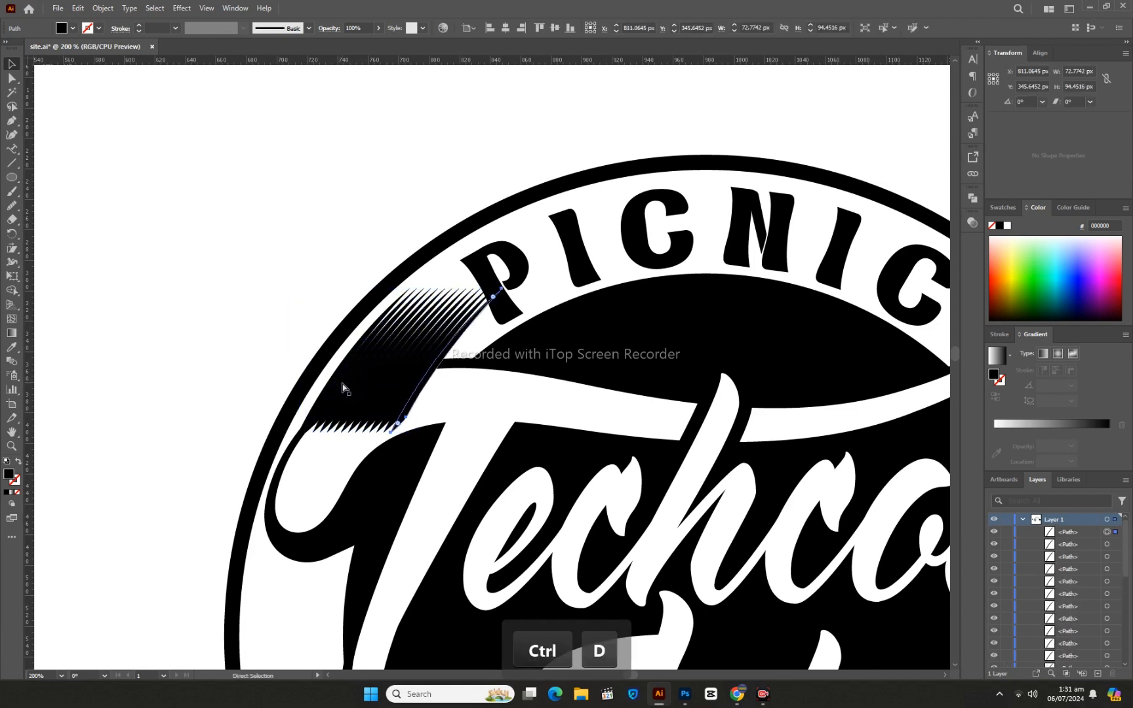
{"action": "left_click", "coordinate": [175, 346]}
- Offset individual blades in the row slightly so their tips stagger irregularly like brush hatching
{"action": "left_click", "coordinate": [13, 447]}
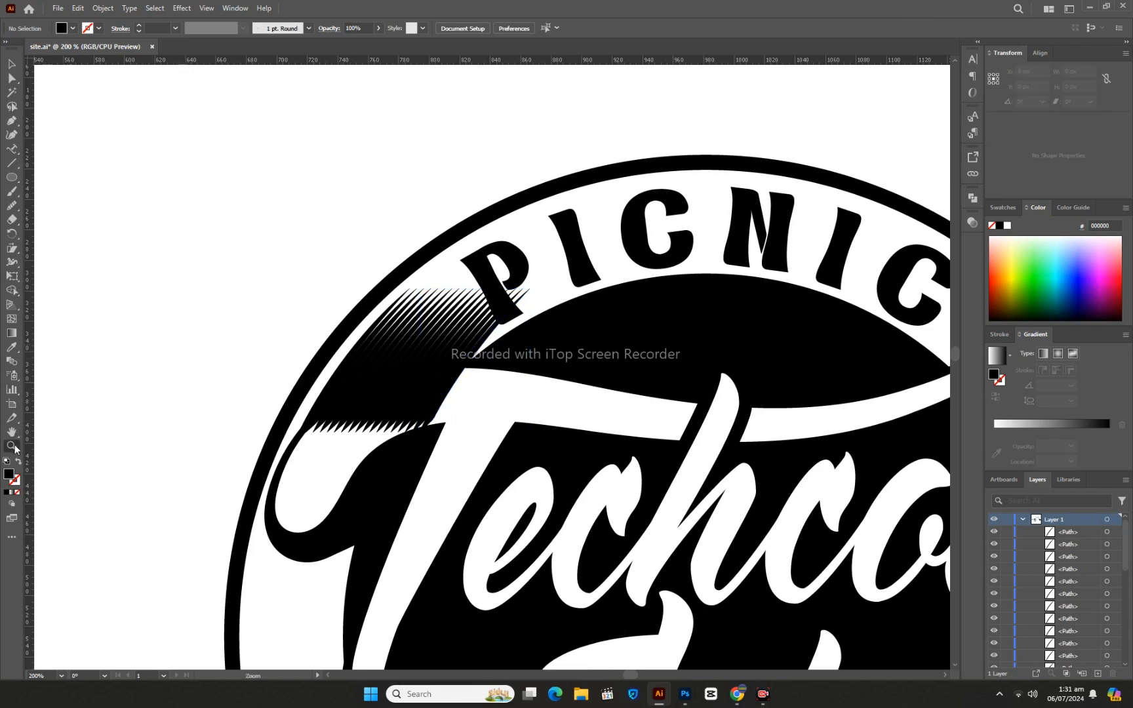
{"action": "left_click", "coordinate": [427, 376]}
{"action": "left_click", "coordinate": [12, 66]}
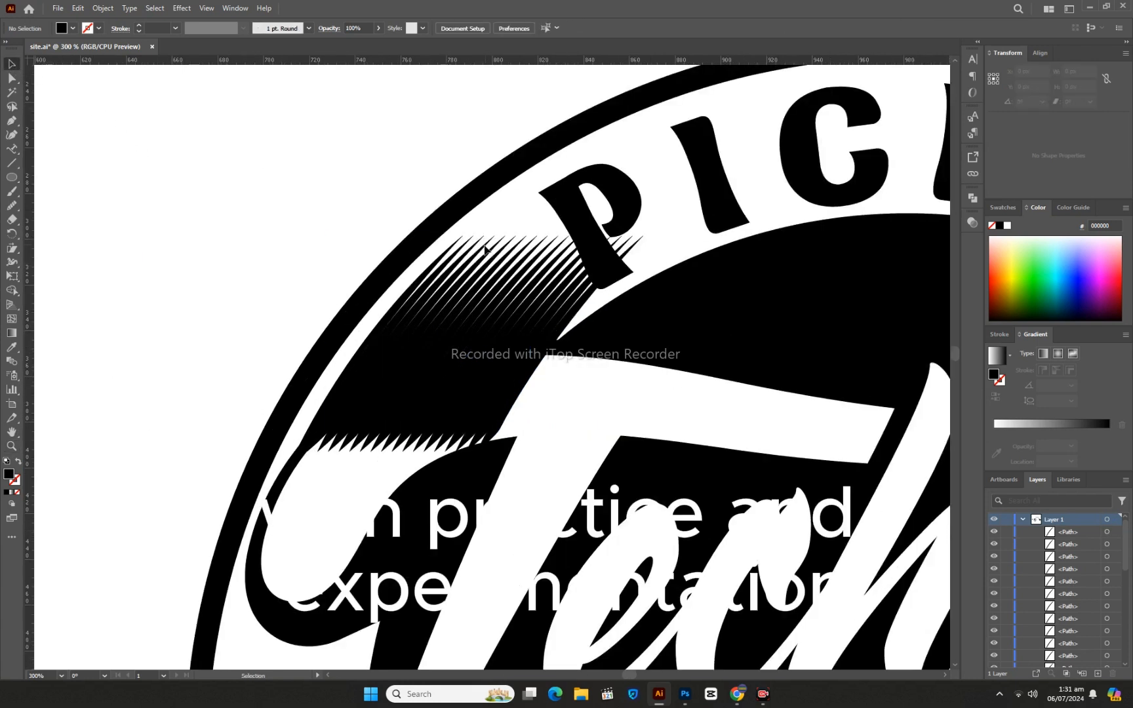
{"action": "left_click", "coordinate": [486, 251]}
{"action": "mouse_move", "coordinate": [493, 267]}
{"action": "left_mouse_down"}
{"action": "mouse_move", "coordinate": [489, 285]}
{"action": "mouse_move", "coordinate": [460, 269]}
{"action": "mouse_move", "coordinate": [535, 304]}
{"action": "mouse_move", "coordinate": [529, 312]}
{"action": "mouse_move", "coordinate": [550, 308]}
{"action": "left_mouse_up"}
{"action": "left_click_drag", "start_coordinate": [594, 268], "coordinate": [556, 311]}
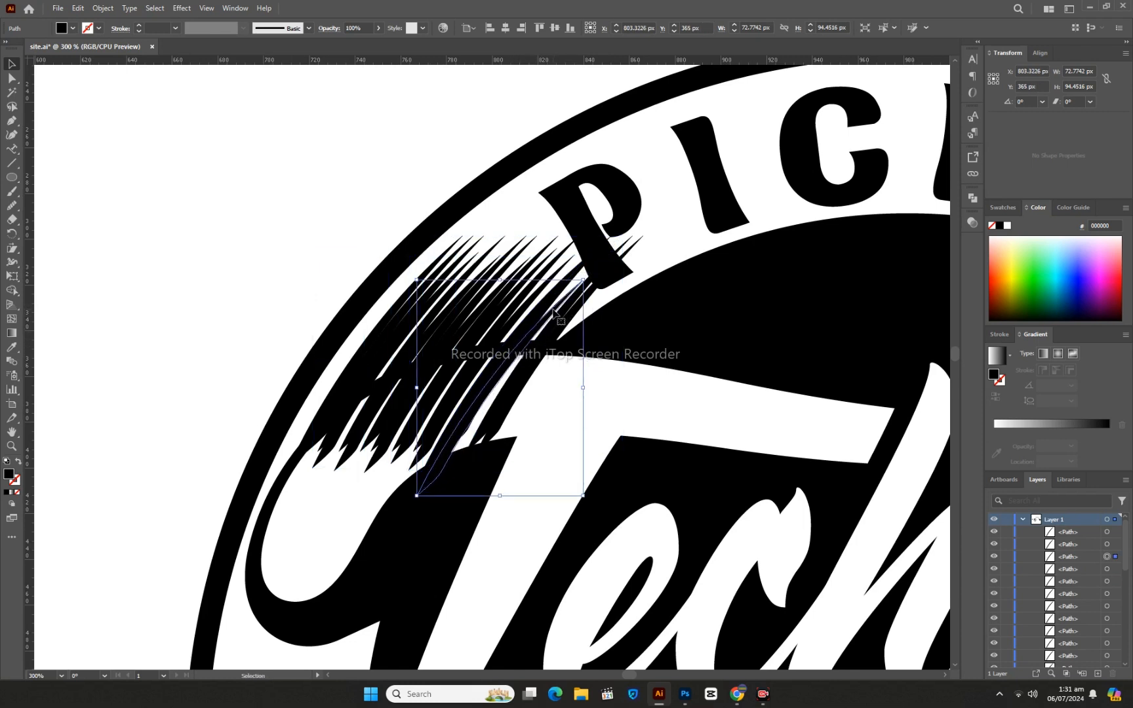
{"action": "key", "text": "z"}
{"action": "key", "text": "ctrl+z"}
{"action": "key", "text": "ctrl+z"}
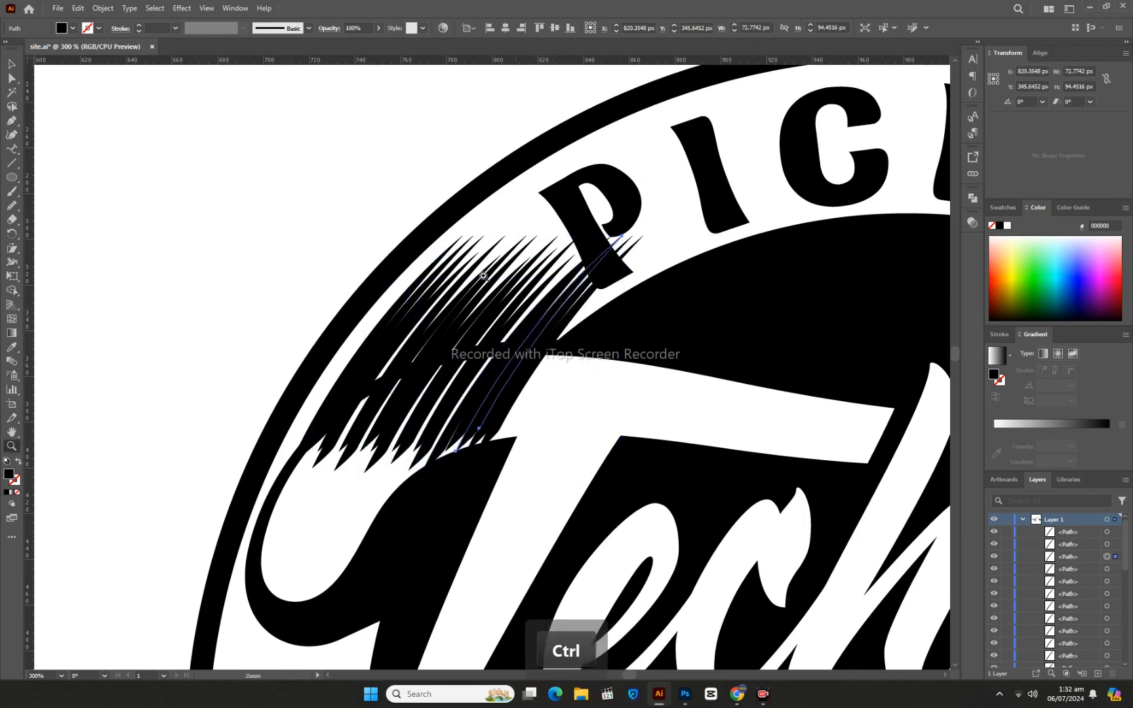
- Group all the staggered hatch blades above the T into one object
{"action": "left_click", "coordinate": [10, 66]}
{"action": "left_click", "coordinate": [517, 319]}
{"action": "left_click", "coordinate": [456, 244]}
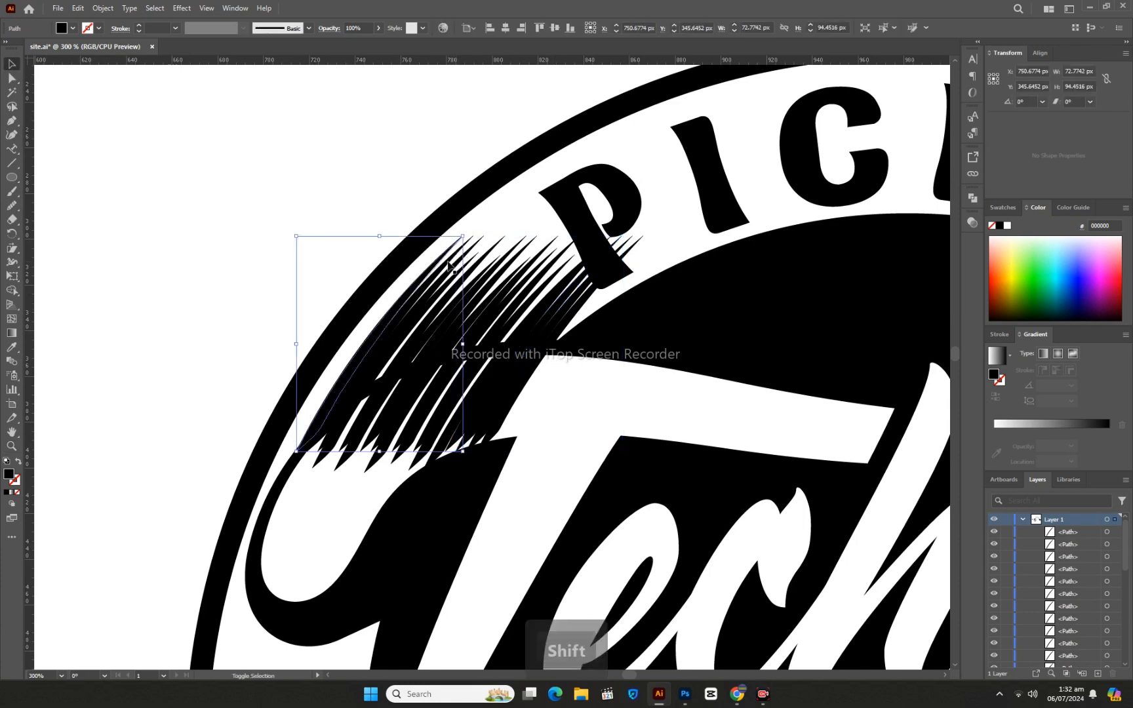
{"action": "left_click", "coordinate": [449, 263], "text": "shift"}
{"action": "left_click", "coordinate": [453, 273], "text": "shift"}
{"action": "left_click", "coordinate": [466, 265], "text": "shift"}
{"action": "left_click", "coordinate": [498, 246], "text": "shift"}
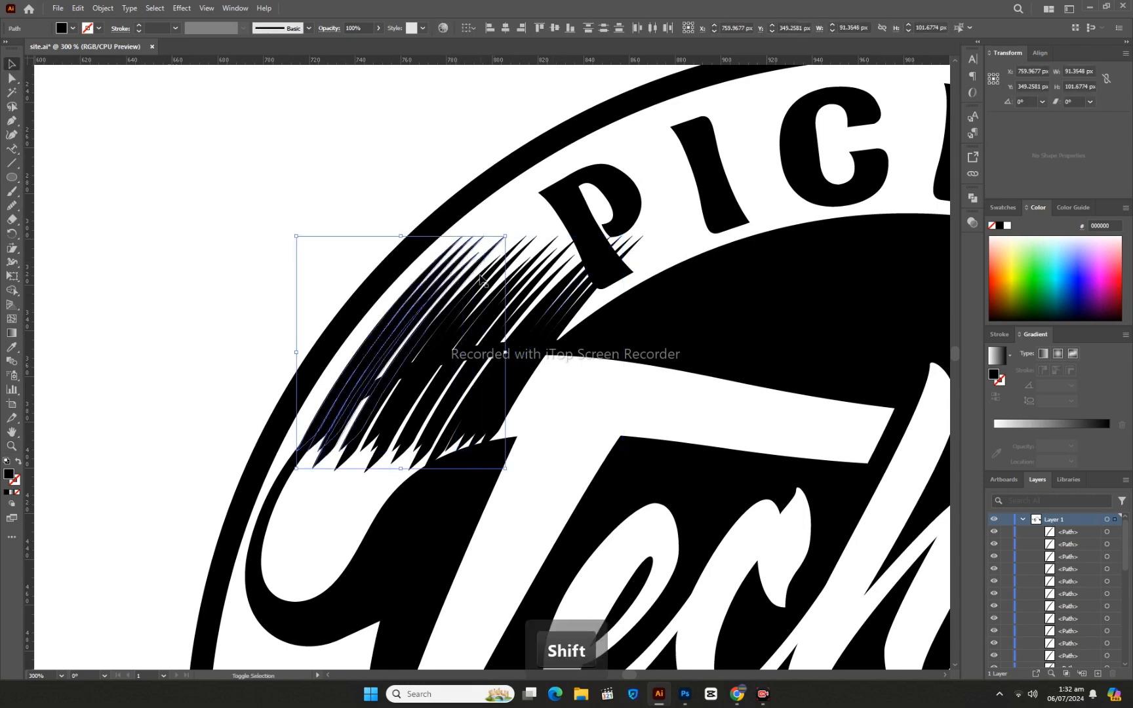
{"action": "left_click", "coordinate": [485, 270], "text": "shift"}
{"action": "left_click", "coordinate": [485, 280], "text": "shift"}
{"action": "left_click", "coordinate": [489, 285], "text": "shift"}
{"action": "left_click", "coordinate": [502, 304], "text": "shift"}
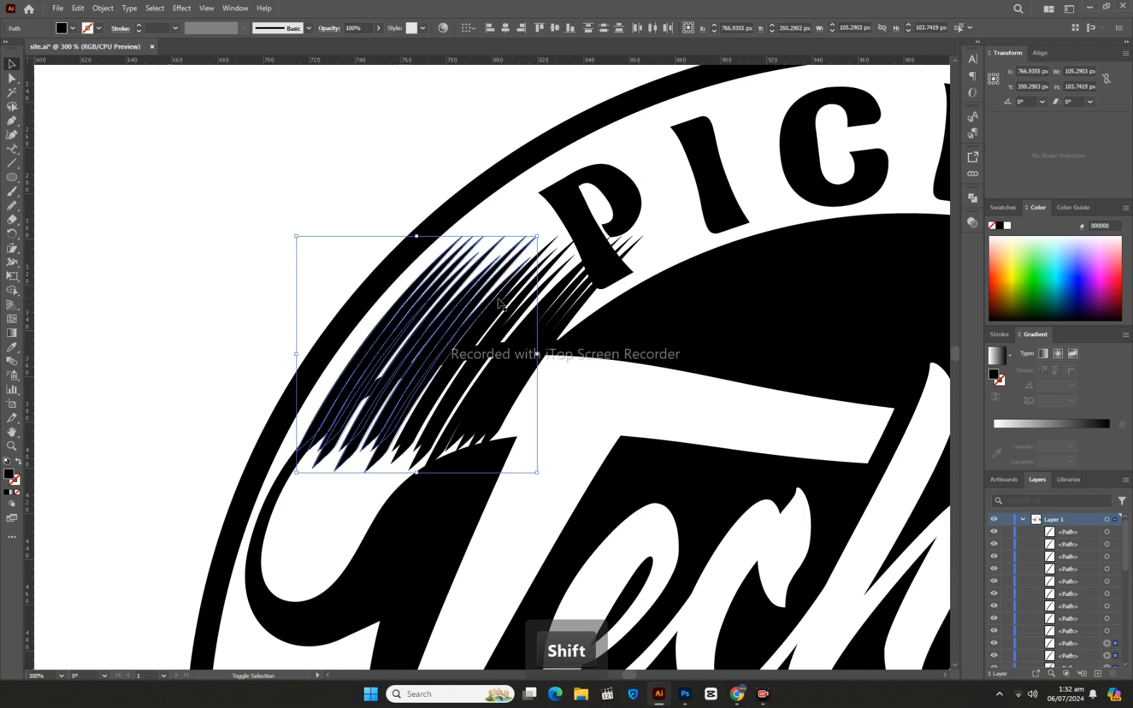
{"action": "left_click", "coordinate": [505, 309], "text": "shift"}
{"action": "left_click", "coordinate": [508, 313], "text": "shift"}
{"action": "left_click", "coordinate": [512, 317], "text": "shift"}
{"action": "left_click", "coordinate": [535, 308], "text": "shift"}
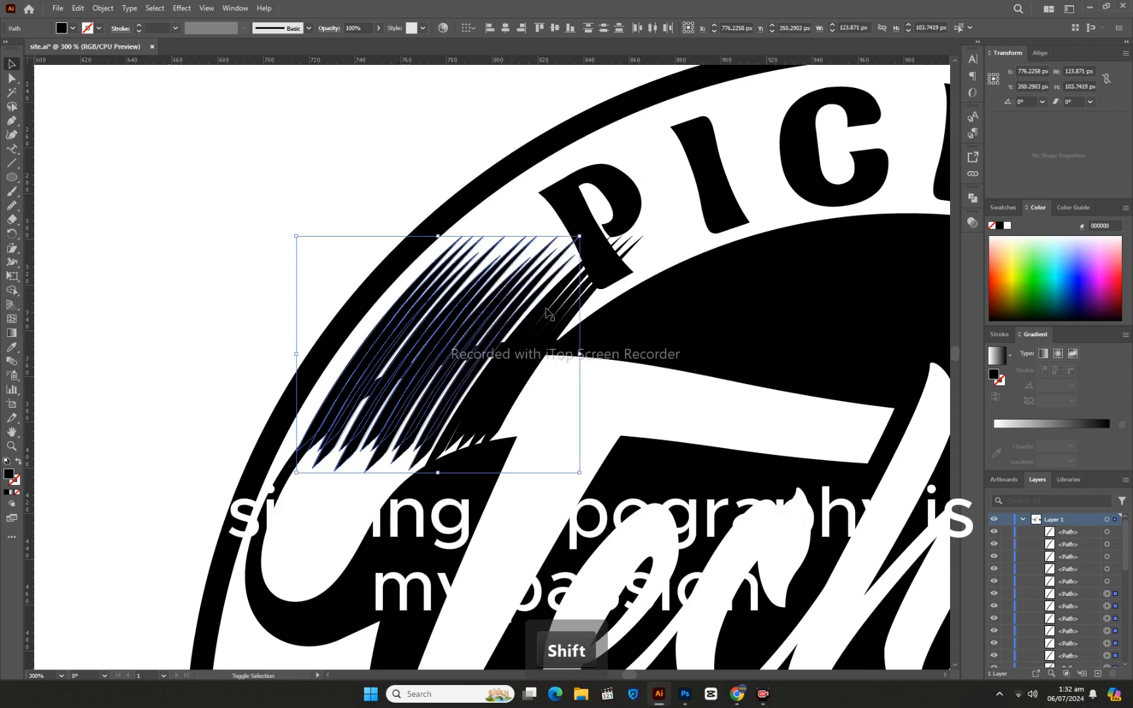
{"action": "left_click", "coordinate": [557, 307], "text": "shift"}
{"action": "left_click", "coordinate": [576, 310], "text": "shift"}
{"action": "left_click", "coordinate": [571, 308], "text": "shift"}
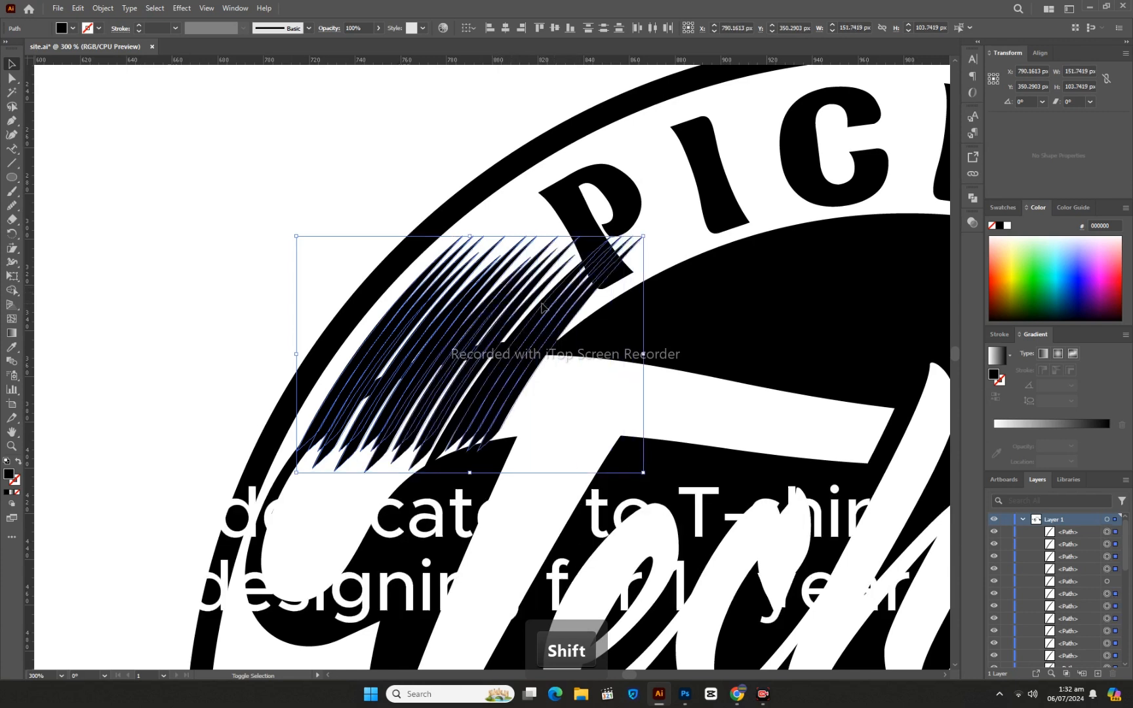
{"action": "key", "text": "ctrl+g"}
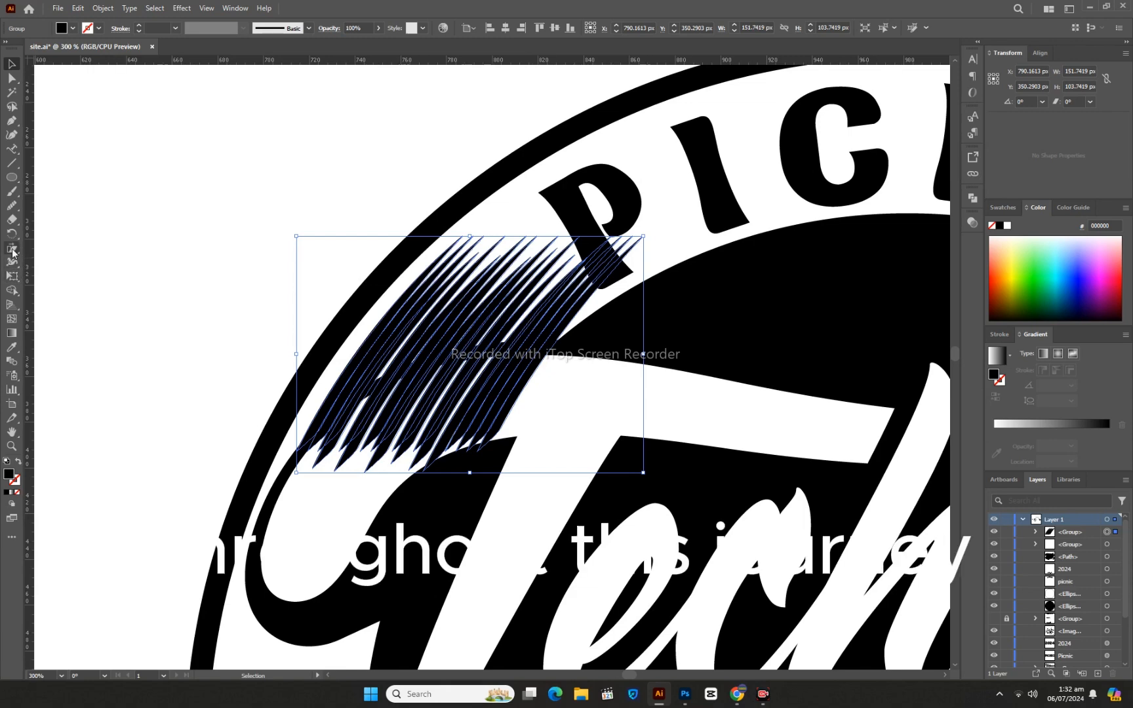
- Shear the hatch group so its row of tips slopes down across the ring towards the letter P
{"action": "left_click_drag", "start_coordinate": [12, 247], "coordinate": [72, 254]}
{"action": "left_click_drag", "start_coordinate": [643, 237], "coordinate": [617, 286]}
{"action": "left_click", "coordinate": [11, 65]}
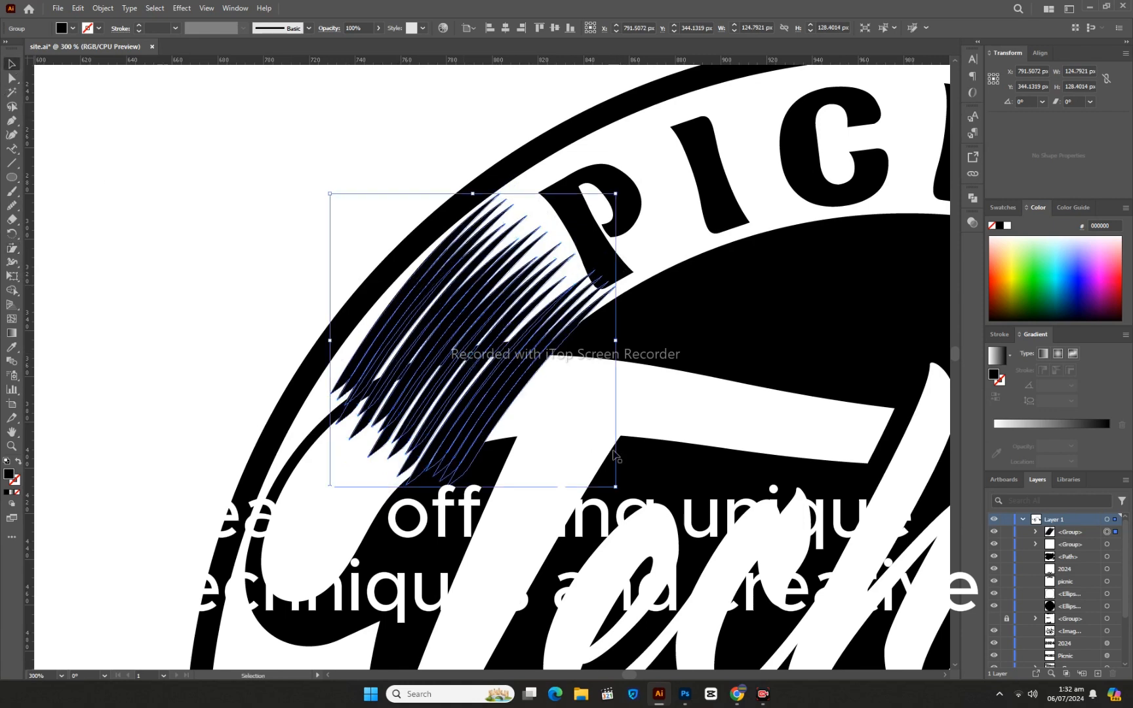
- Move, slightly rotate and scale the hatch group to fit the ring between the outer border and the letter P
{"action": "left_click_drag", "start_coordinate": [450, 287], "coordinate": [433, 300]}
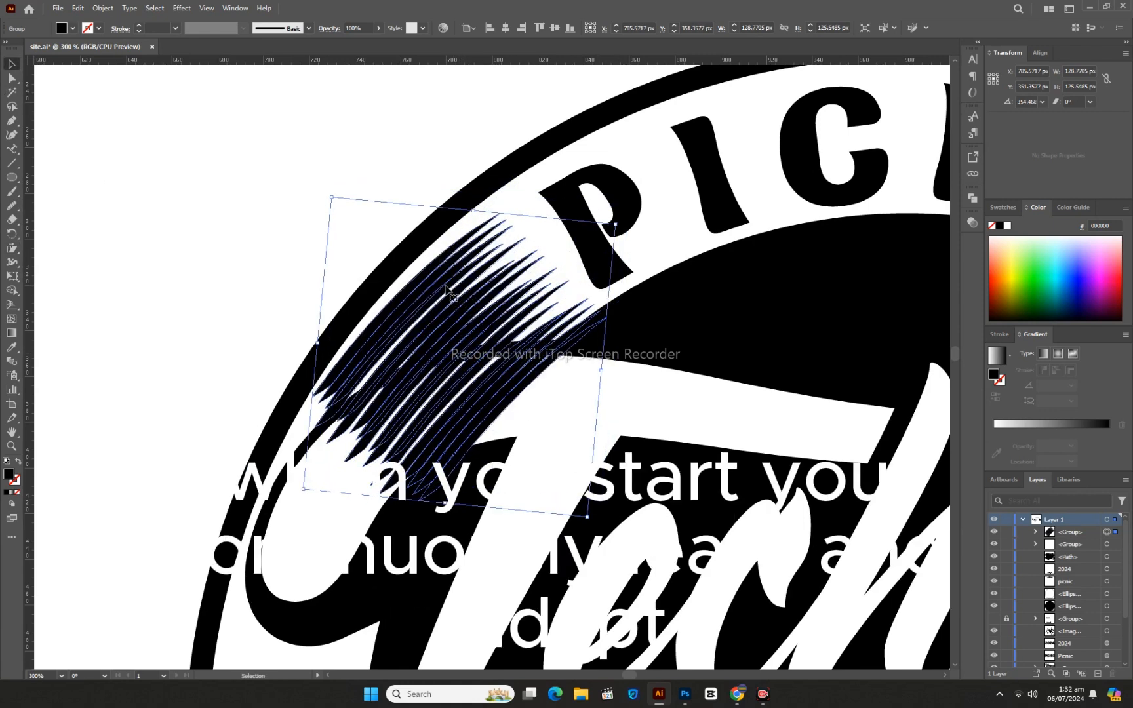
{"action": "left_click_drag", "start_coordinate": [604, 371], "coordinate": [606, 365]}
{"action": "left_click_drag", "start_coordinate": [591, 510], "coordinate": [582, 501]}
{"action": "left_click", "coordinate": [137, 143]}
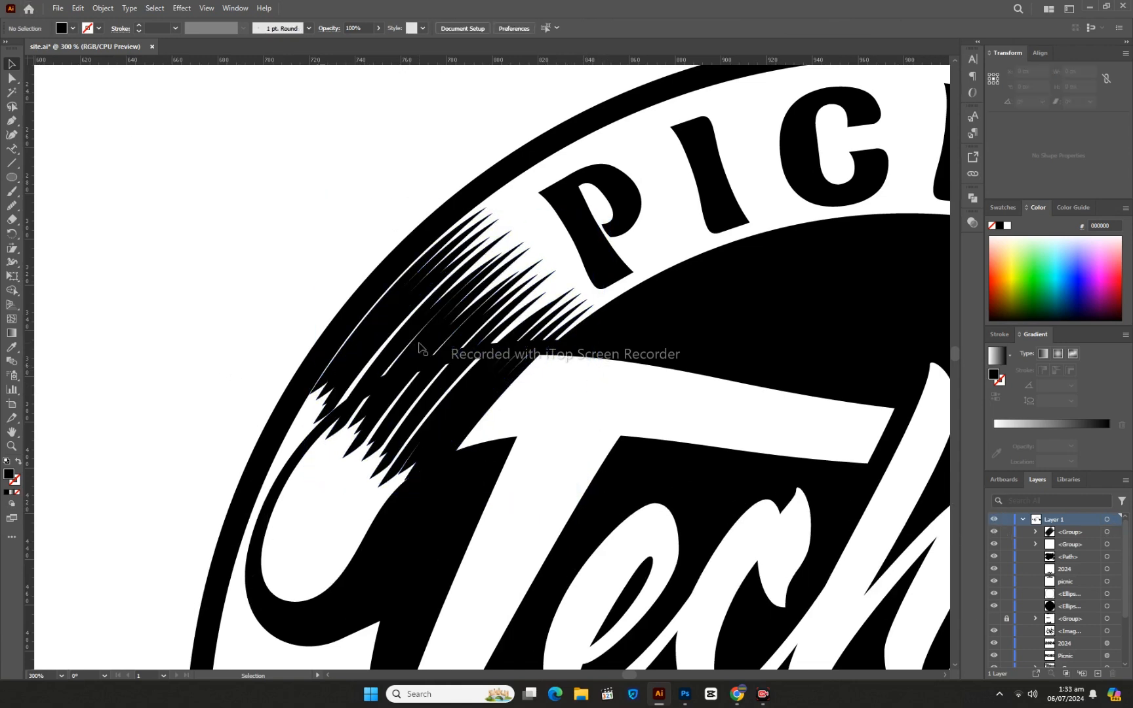
- Send the hatch group two levels backward, behind the Techcon Site lettering and its black shadow
{"action": "left_click", "coordinate": [486, 326]}
{"action": "key", "text": "ctrl+bracketleft"}
{"action": "key", "text": "ctrl+bracketleft"}
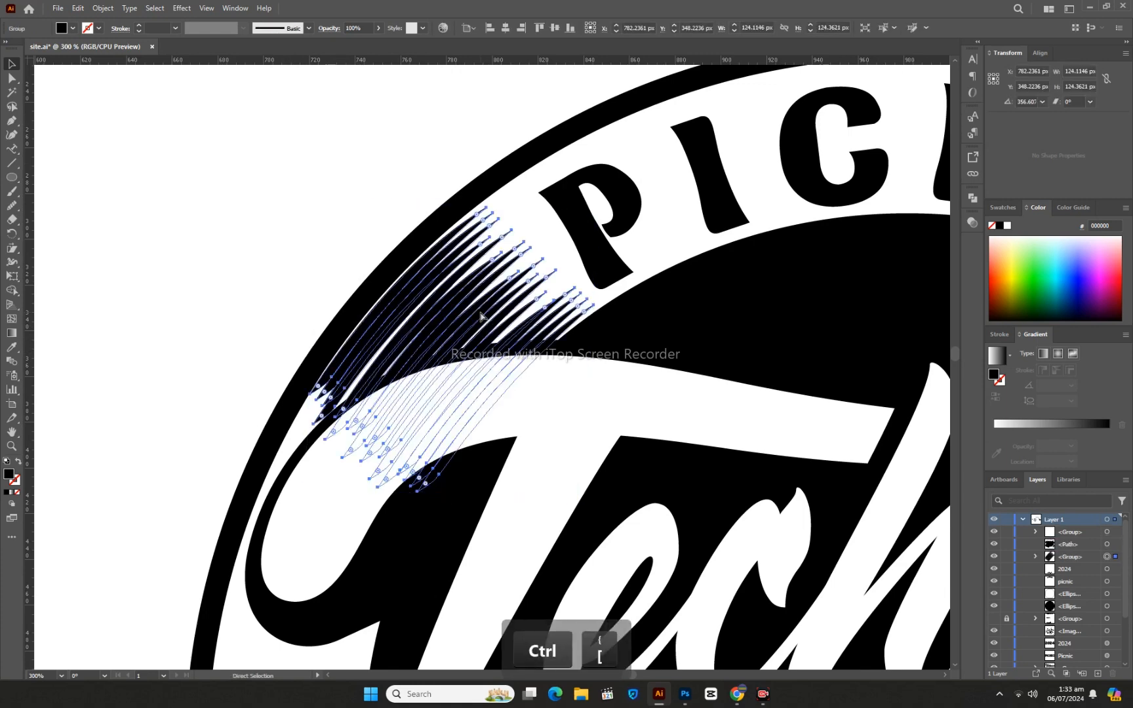
{"action": "left_click", "coordinate": [302, 231]}
- Examine the hatch shading on the whole badge and up close beside the T's swash
{"action": "key", "text": "ctrl+minus"}
{"action": "key", "text": "ctrl+minus"}
{"action": "key", "text": "ctrl+minus"}
{"action": "key", "text": "ctrl+minus"}
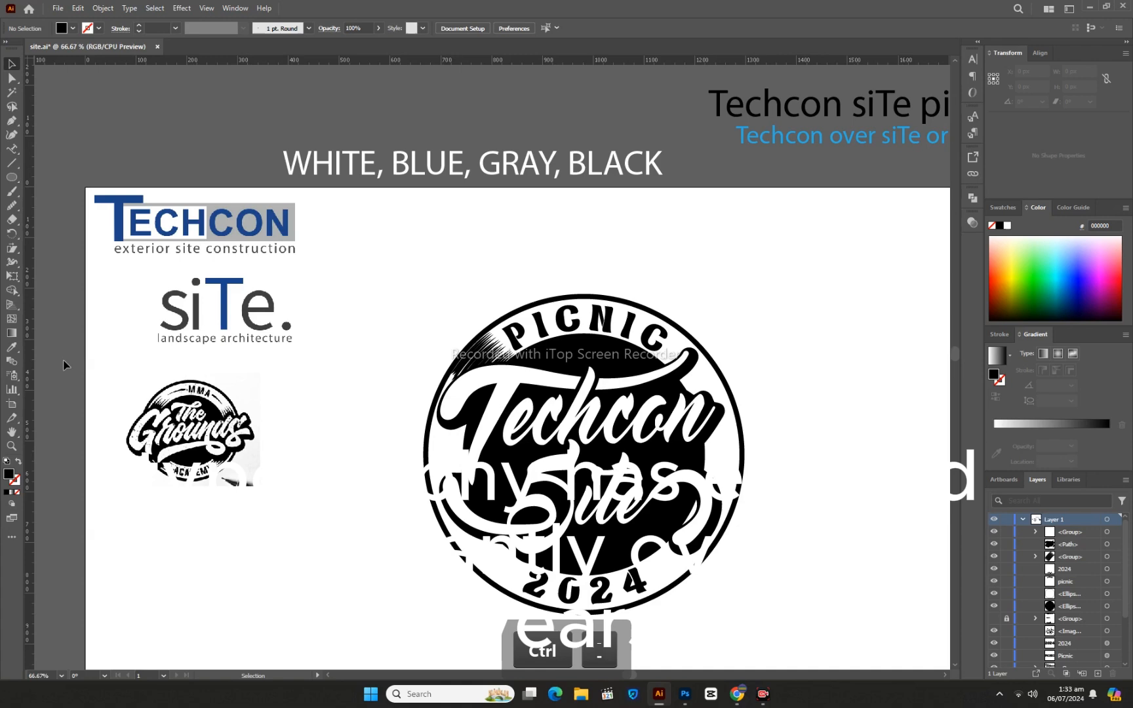
{"action": "left_click", "coordinate": [12, 446]}
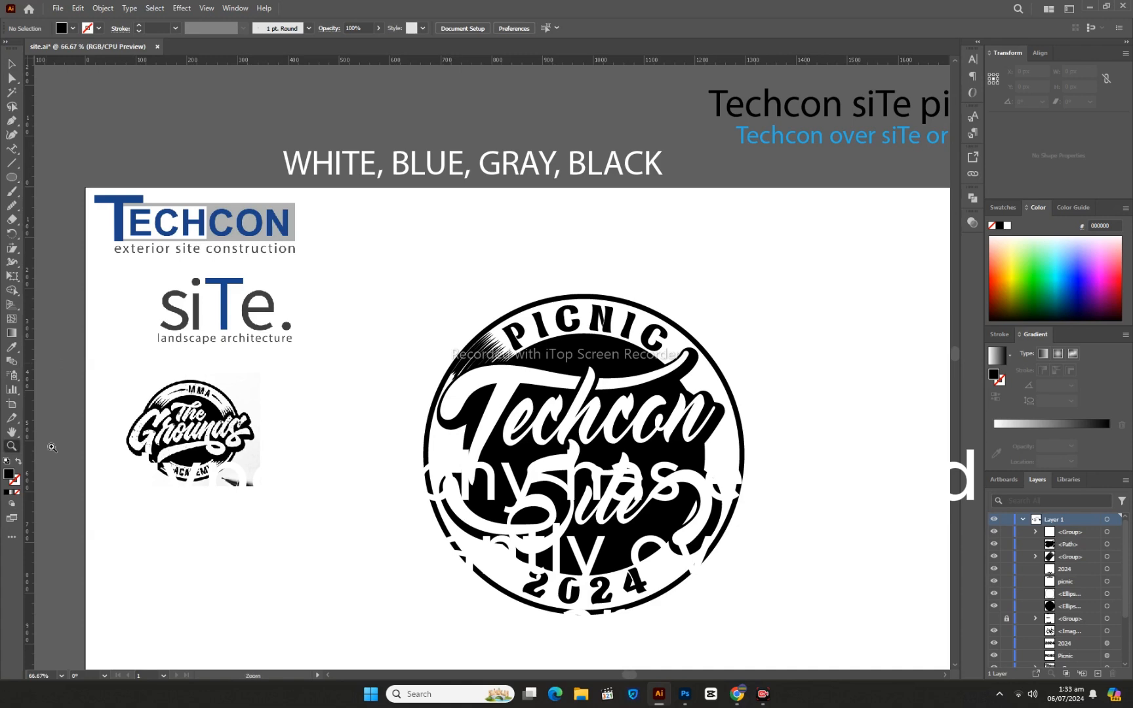
{"action": "left_click", "coordinate": [616, 396]}
{"action": "left_click", "coordinate": [480, 349]}
{"action": "left_click", "coordinate": [416, 375]}
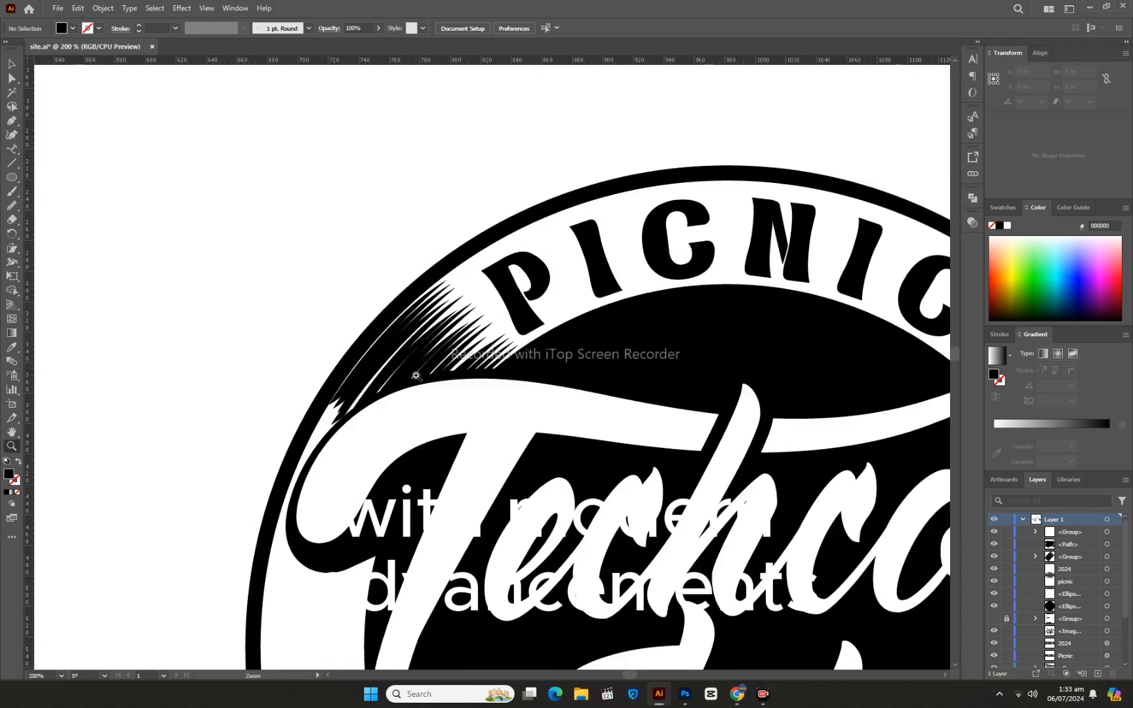
{"action": "left_click", "coordinate": [309, 349]}
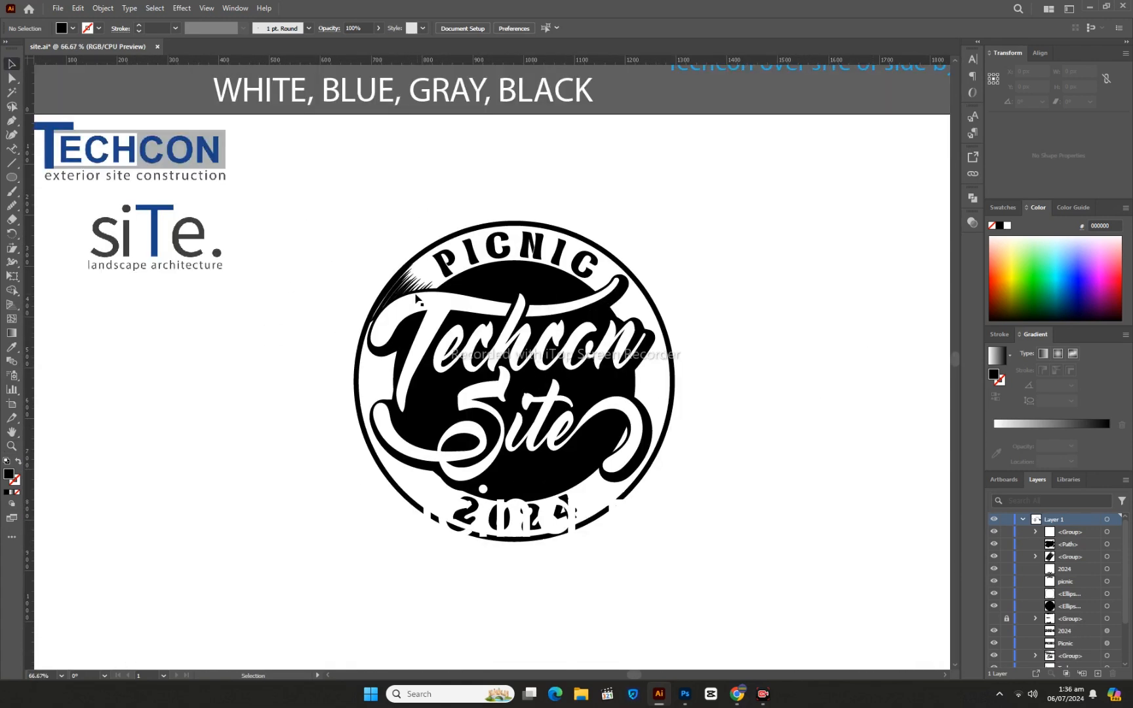
- Place a copy of the hatch group, reflected across the vertical axis, in the ring beside the final C of PICNIC
{"action": "left_click", "coordinate": [407, 287]}
{"action": "left_click_drag", "start_coordinate": [407, 287], "coordinate": [587, 287]}
{"action": "right_click", "coordinate": [611, 304]}
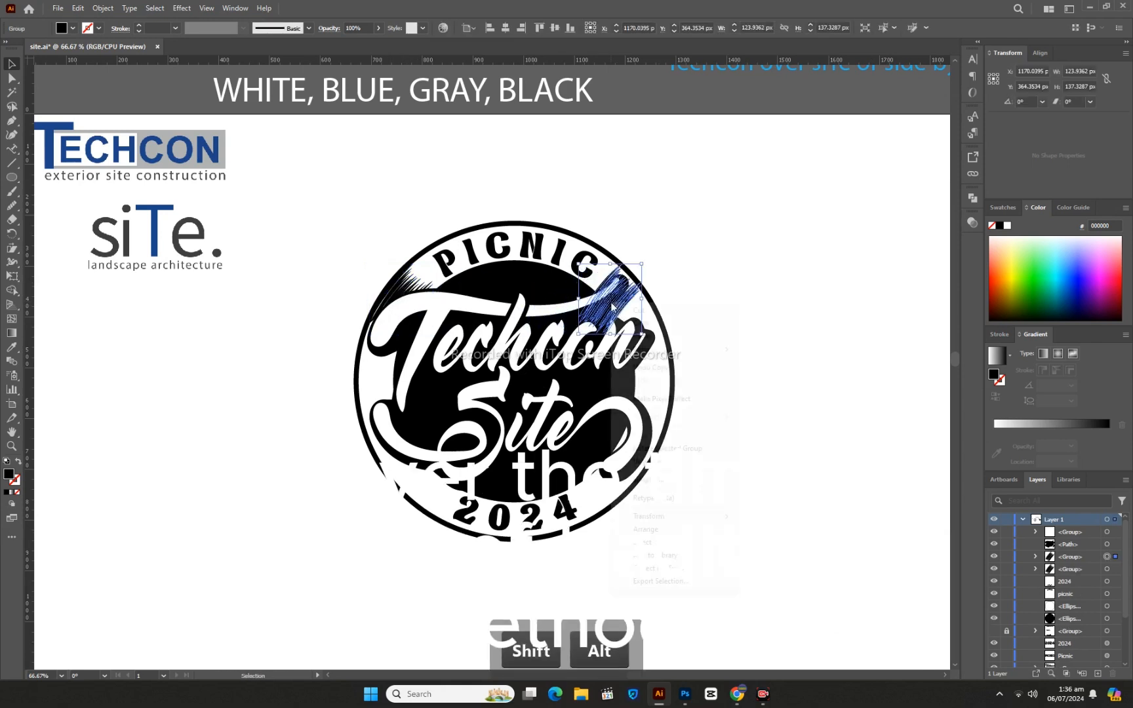
{"action": "left_click", "coordinate": [670, 516]}
{"action": "left_click", "coordinate": [763, 562]}
{"action": "left_click", "coordinate": [649, 358]}
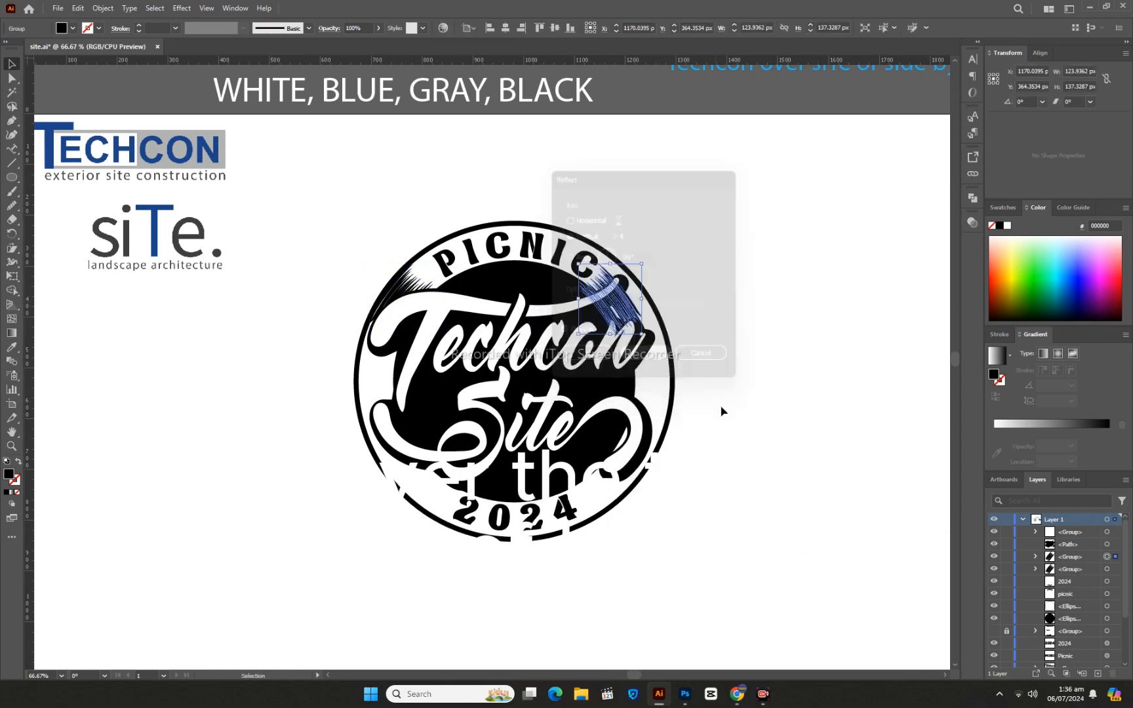
{"action": "key", "text": "shift+Right"}
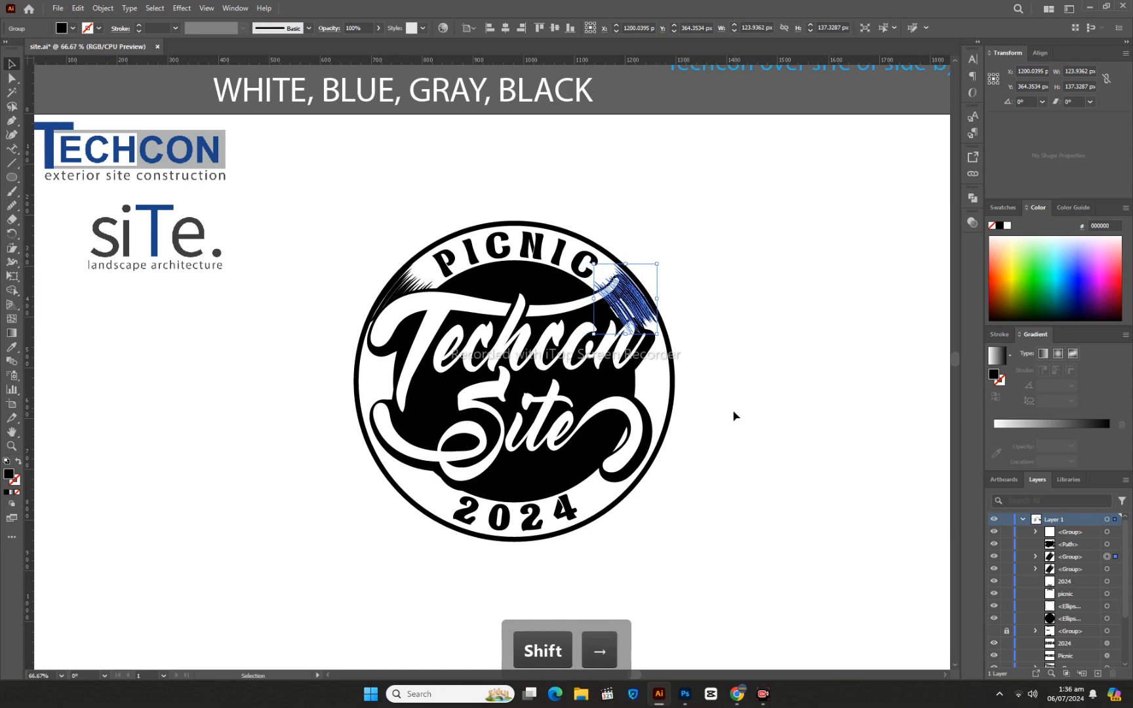
{"action": "left_click", "coordinate": [734, 415]}
- Make a copy of both hatch groups reflected across the horizontal axis and move it down toward the ring's lower half
{"action": "left_click", "coordinate": [409, 290]}
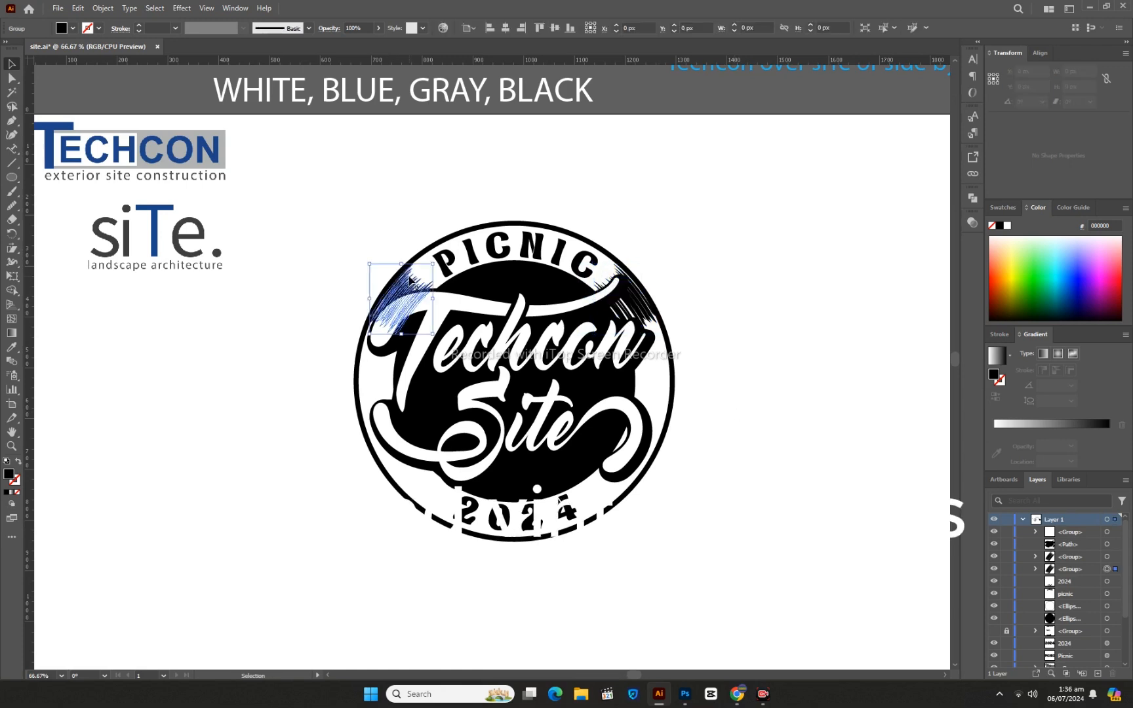
{"action": "left_click", "coordinate": [633, 303], "text": "shift"}
{"action": "right_click", "coordinate": [631, 302]}
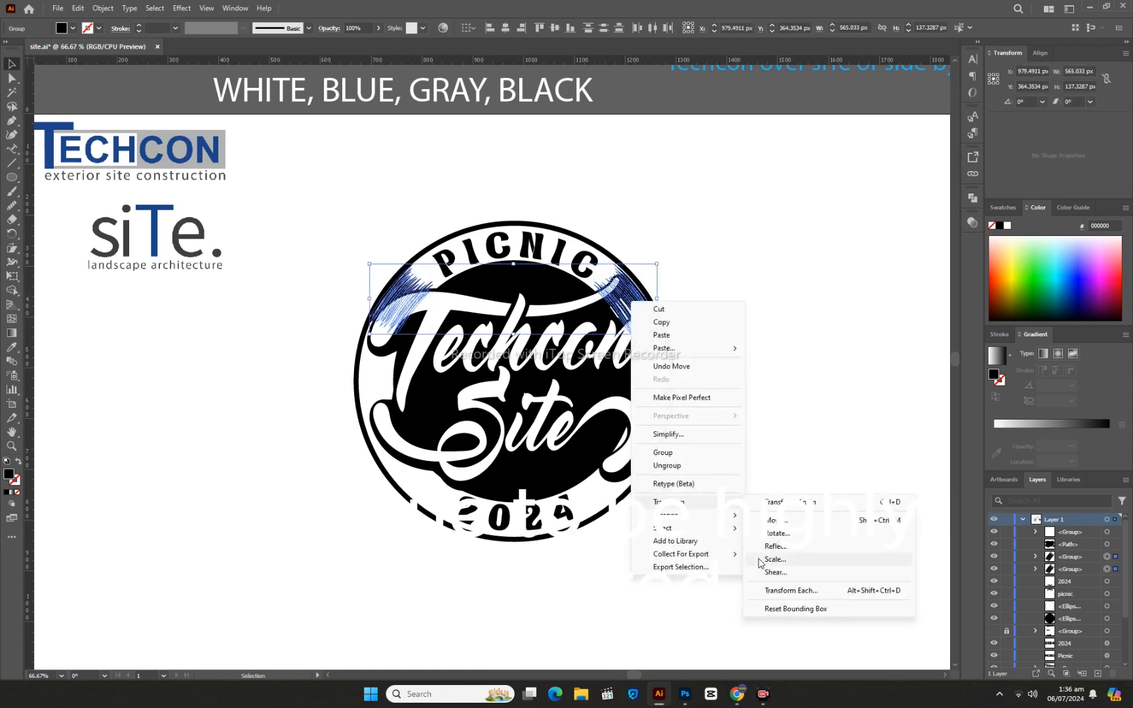
{"action": "left_click", "coordinate": [774, 554]}
{"action": "left_click", "coordinate": [593, 219]}
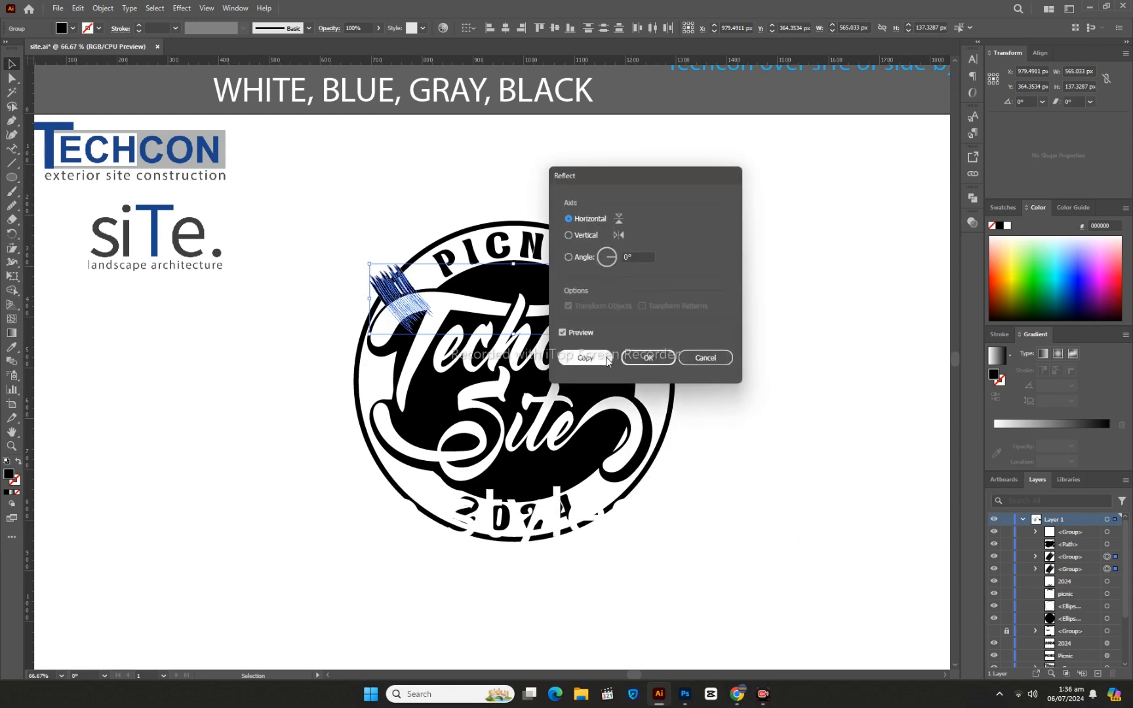
{"action": "left_click", "coordinate": [585, 357]}
{"action": "key", "text": "shift+Down"}
{"action": "key", "text": "shift+Down"}
{"action": "key", "text": "shift+Down"}
{"action": "key", "text": "shift+Down"}
{"action": "key", "text": "shift+Down"}
{"action": "key", "text": "shift+Down"}
{"action": "key", "text": "shift+Down"}
{"action": "key", "text": "shift+Down"}
{"action": "key", "text": "shift+Down"}
{"action": "key", "text": "shift+Down"}
{"action": "key", "text": "shift+Down"}
{"action": "key", "text": "shift+Down"}
{"action": "key", "text": "shift+Down"}
{"action": "key", "text": "shift+Down"}
{"action": "key", "text": "shift+Down"}
{"action": "key", "text": "shift+Down"}
{"action": "key", "text": "shift+Down"}
{"action": "key", "text": "shift+Down"}
{"action": "key", "text": "shift+Down"}
{"action": "key", "text": "shift+Down"}
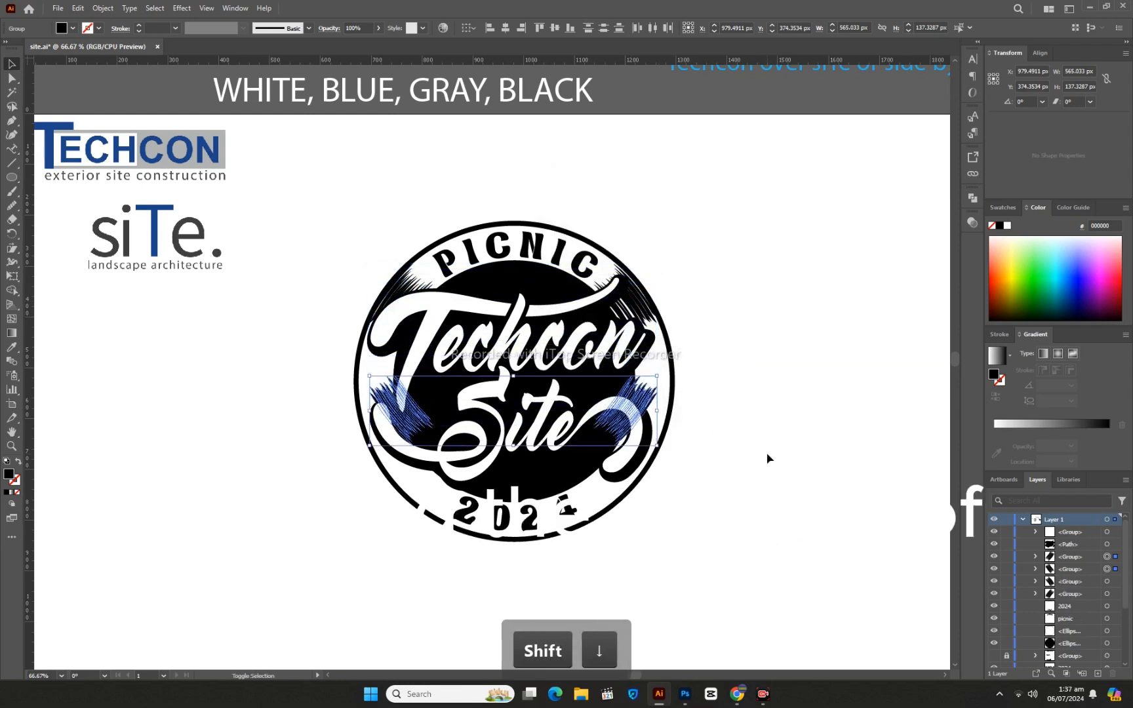